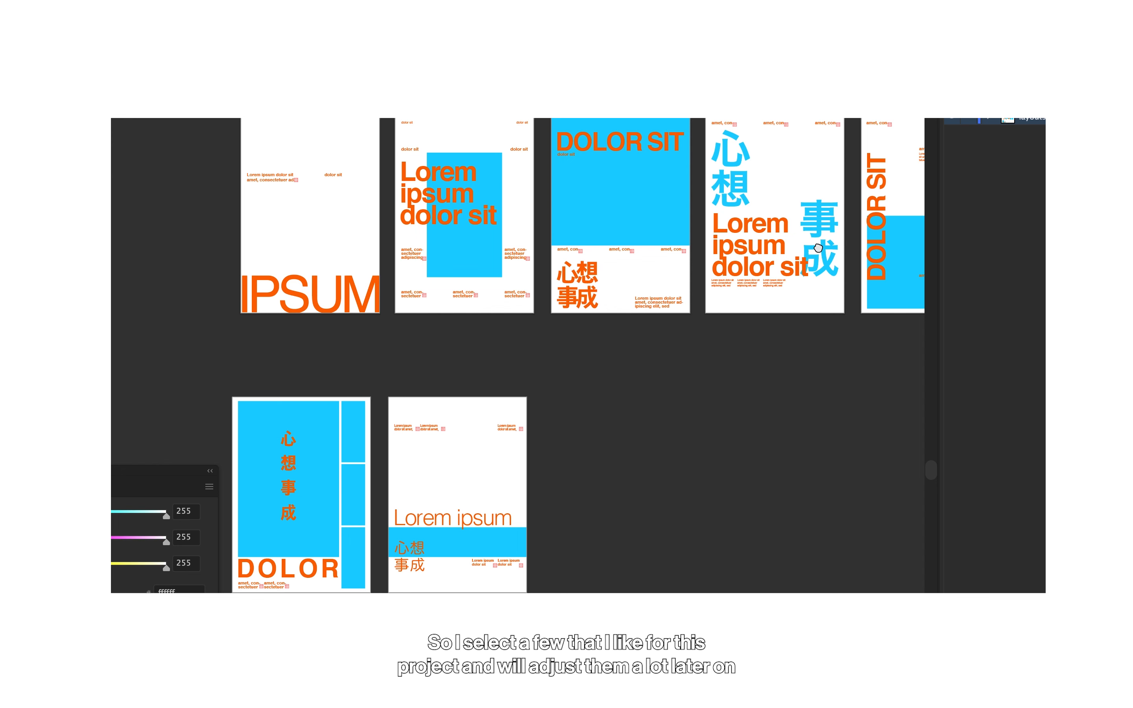
- Copy the DOLOR SIT layout with the large blue block from the layout studies onto an empty gridded artboard
scroll(539, 154, "up", 1)
scroll(538, 155, "right", 1)
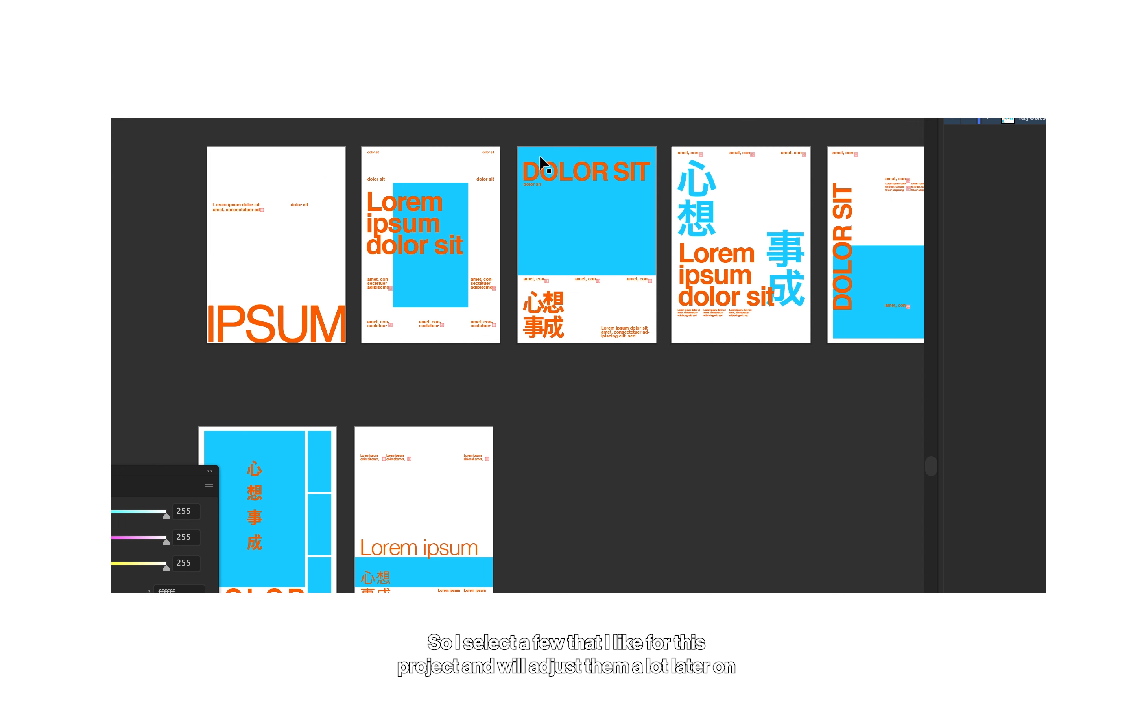
left_click_drag(655, 382, 655, 383)
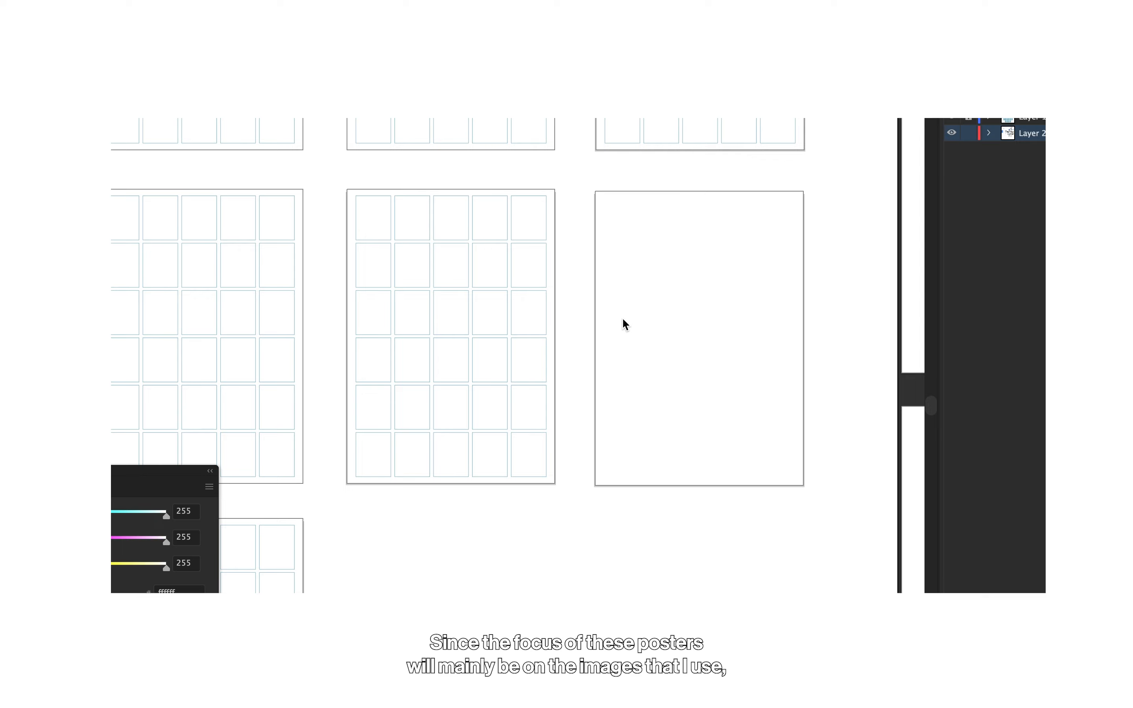
key("ctrl+v")
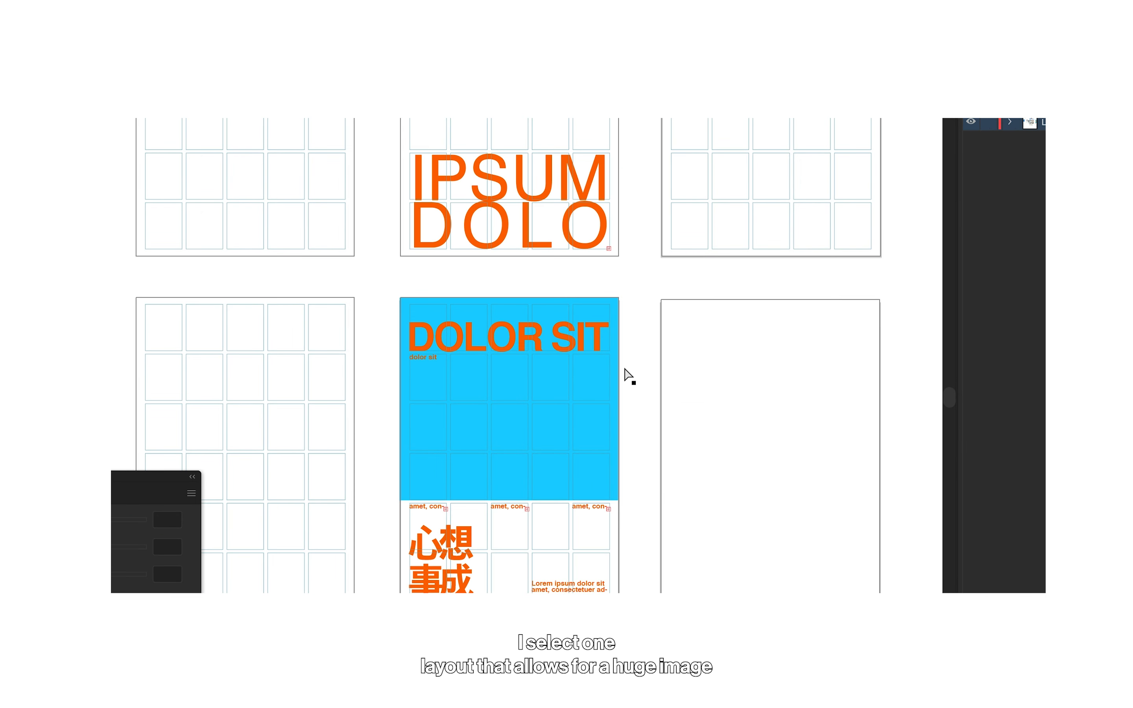
- Paste the harbour photo into the DOLOR SIT poster in place of the blue block and headline
key("ctrl+v")
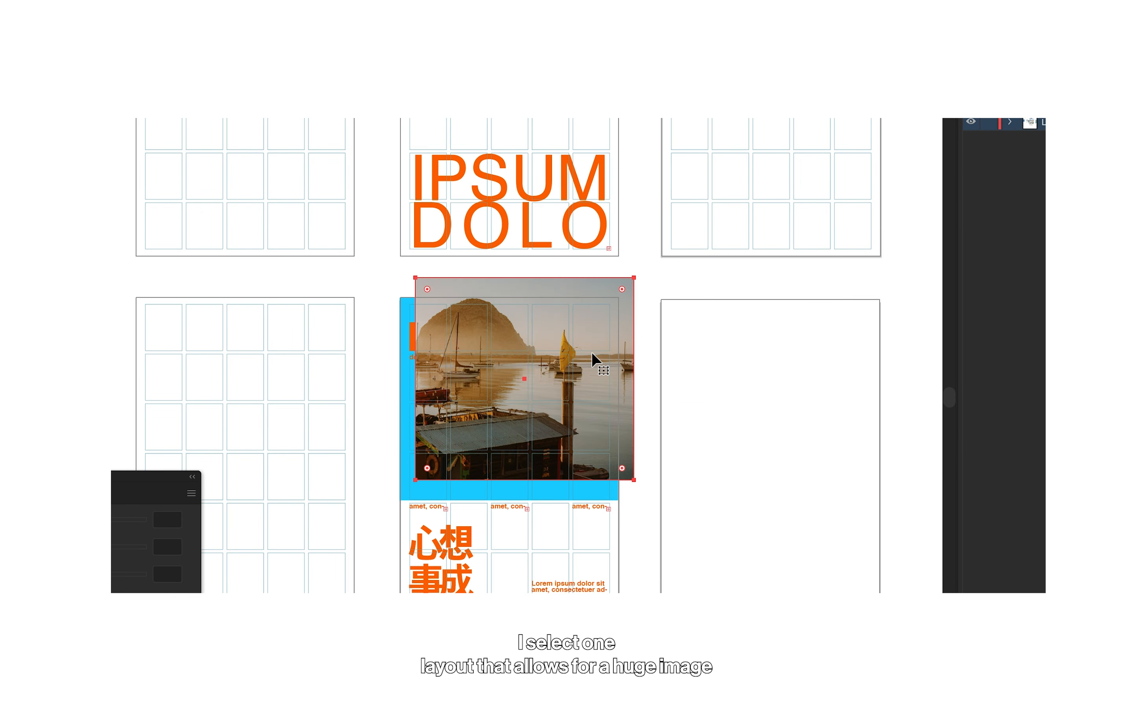
left_click_drag(608, 373, 764, 383)
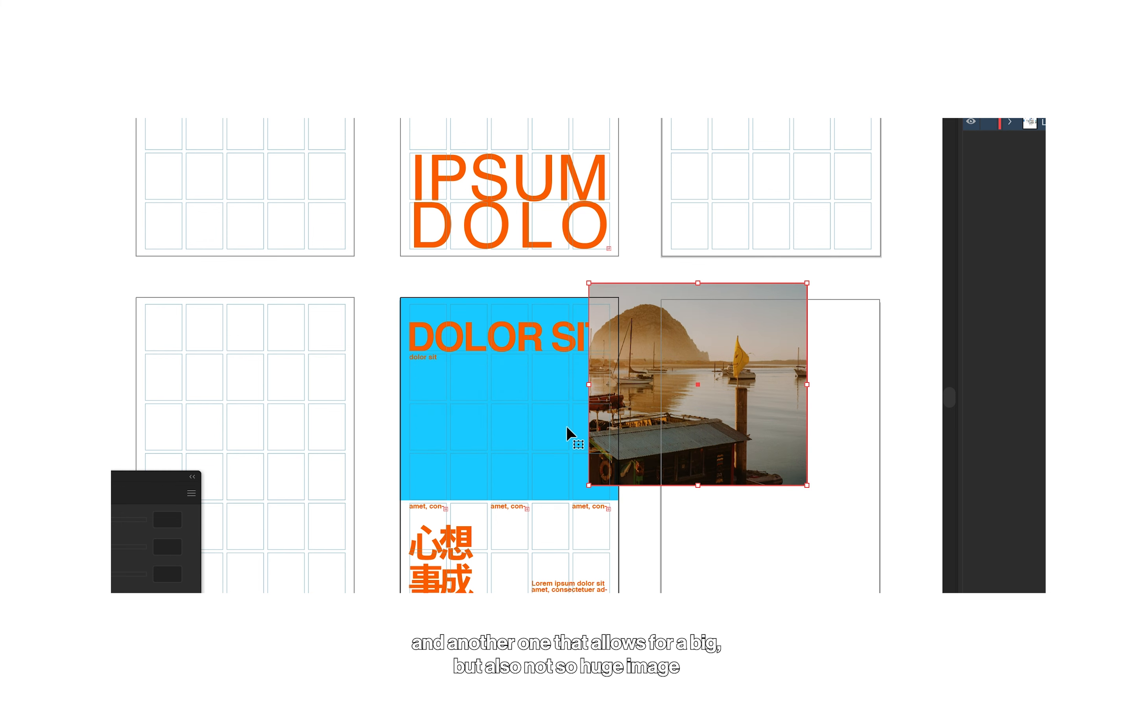
scroll(519, 401, "down", 1)
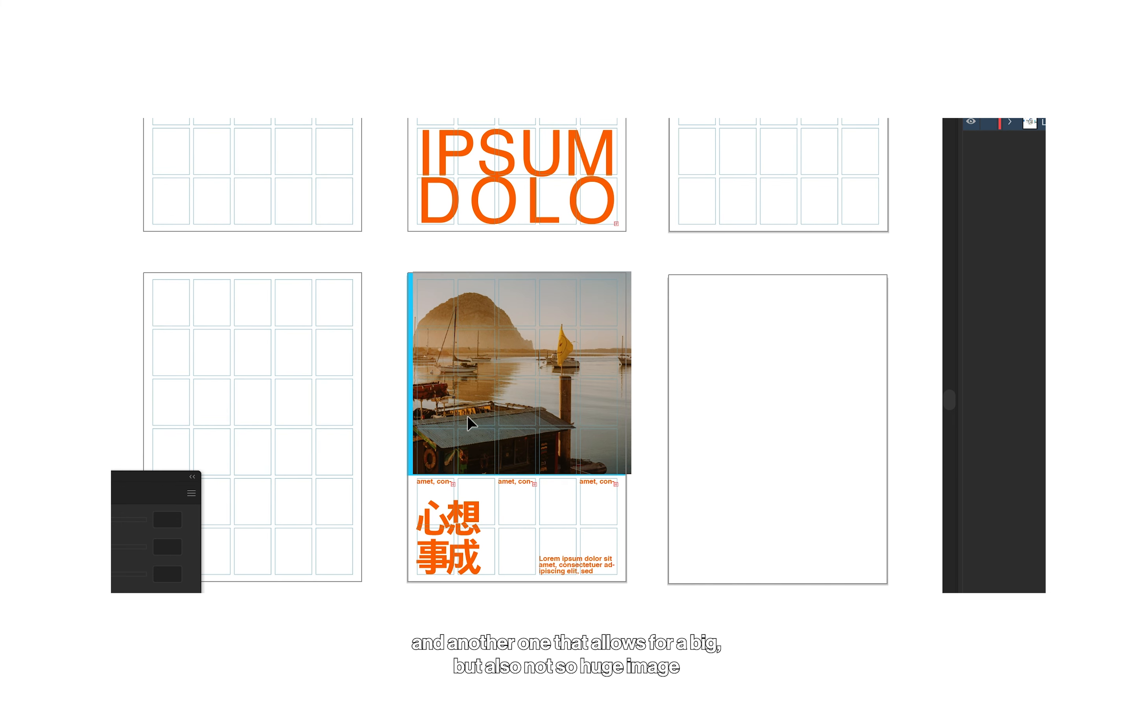
left_click_drag(467, 416, 463, 418)
left_click_drag(689, 427, 603, 428)
left_click(585, 435, "shift")
key("Delete")
left_click(584, 434)
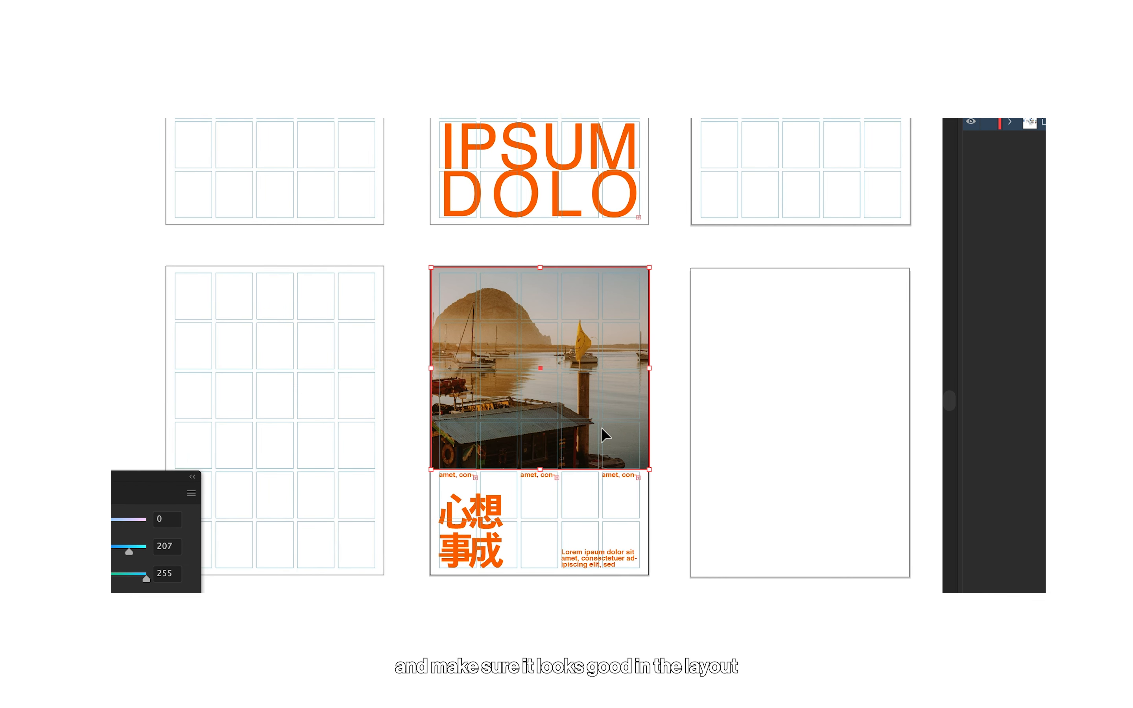
- Nudge the harbour photo up and to the left to align it with the artboard's edges
scroll(527, 424, "up", 1)
left_click_drag(526, 423, 531, 391)
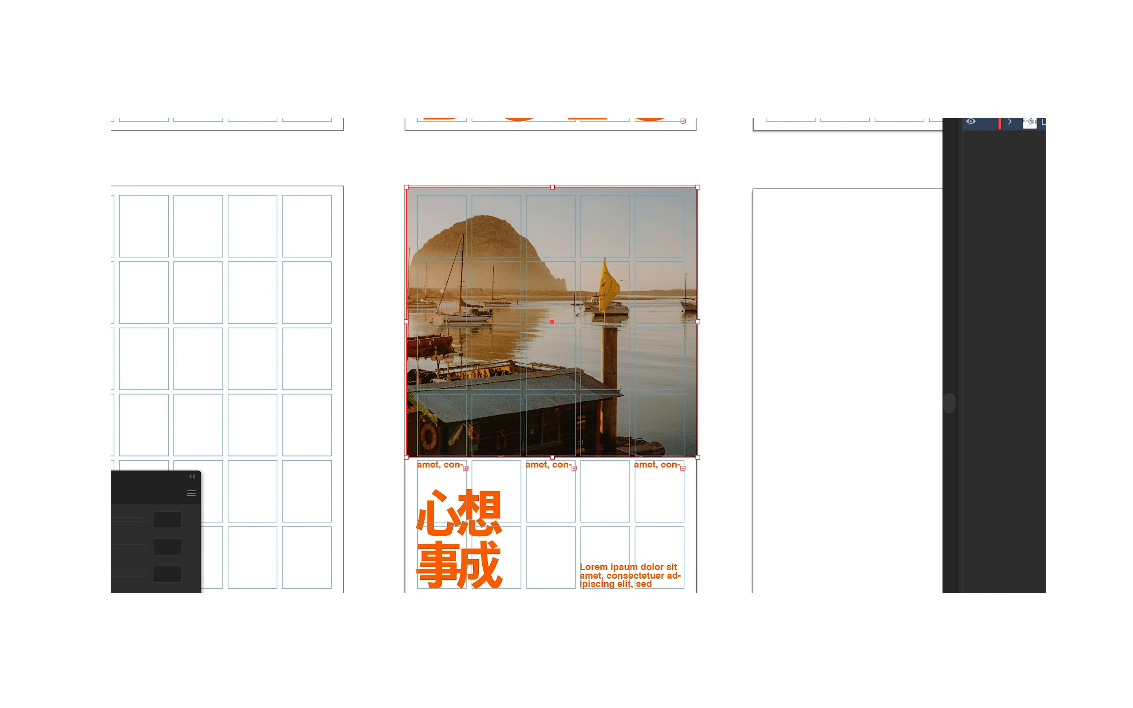
key("Up")
key("Left")
left_click_drag(866, 316, 831, 312)
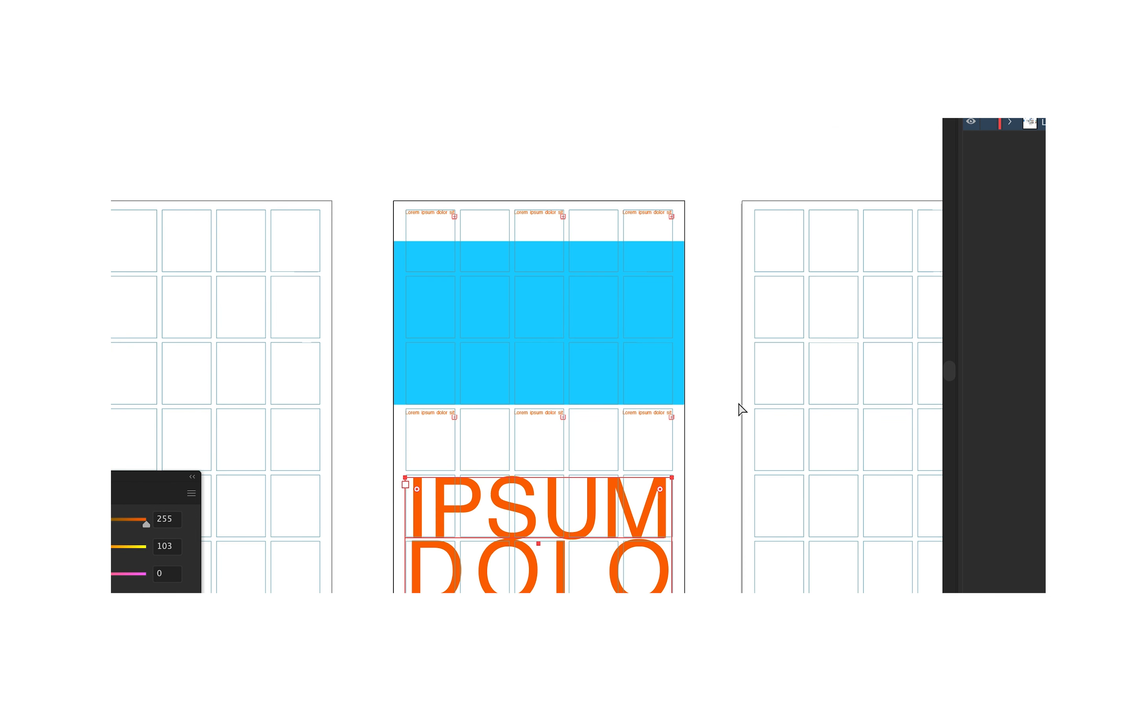
- Paste the car photo into the IPSUM DOLO poster, send it to the back and clip it with the blue rectangle
key("super+v")
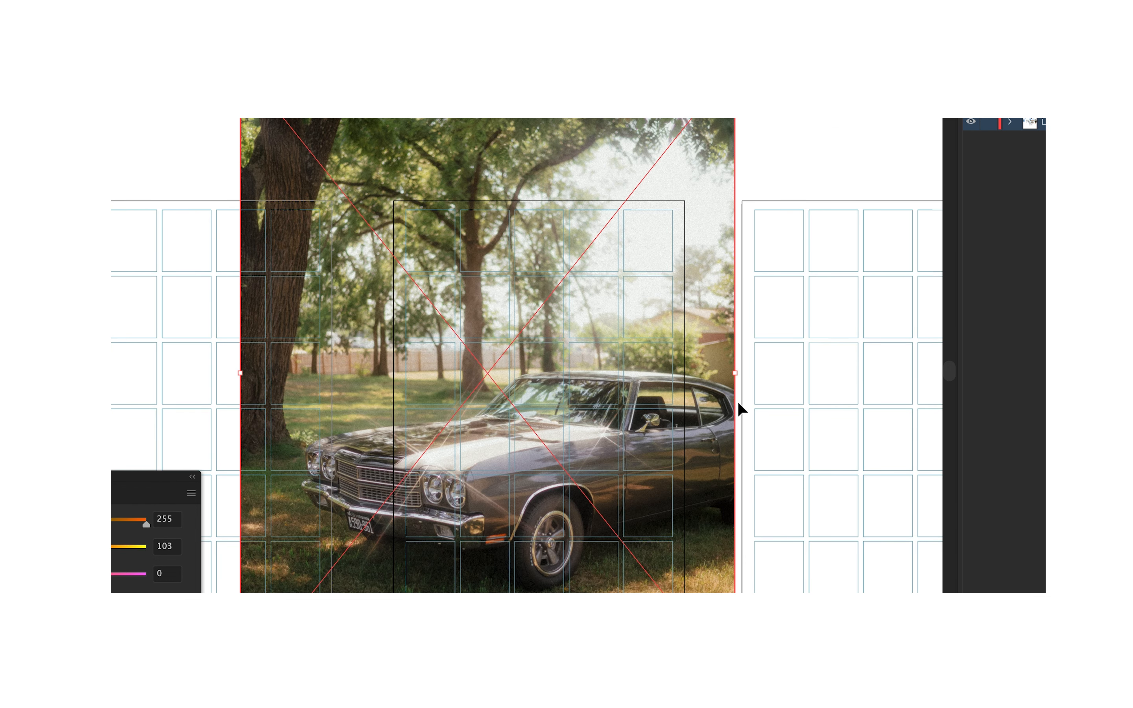
key("super+shift+a")
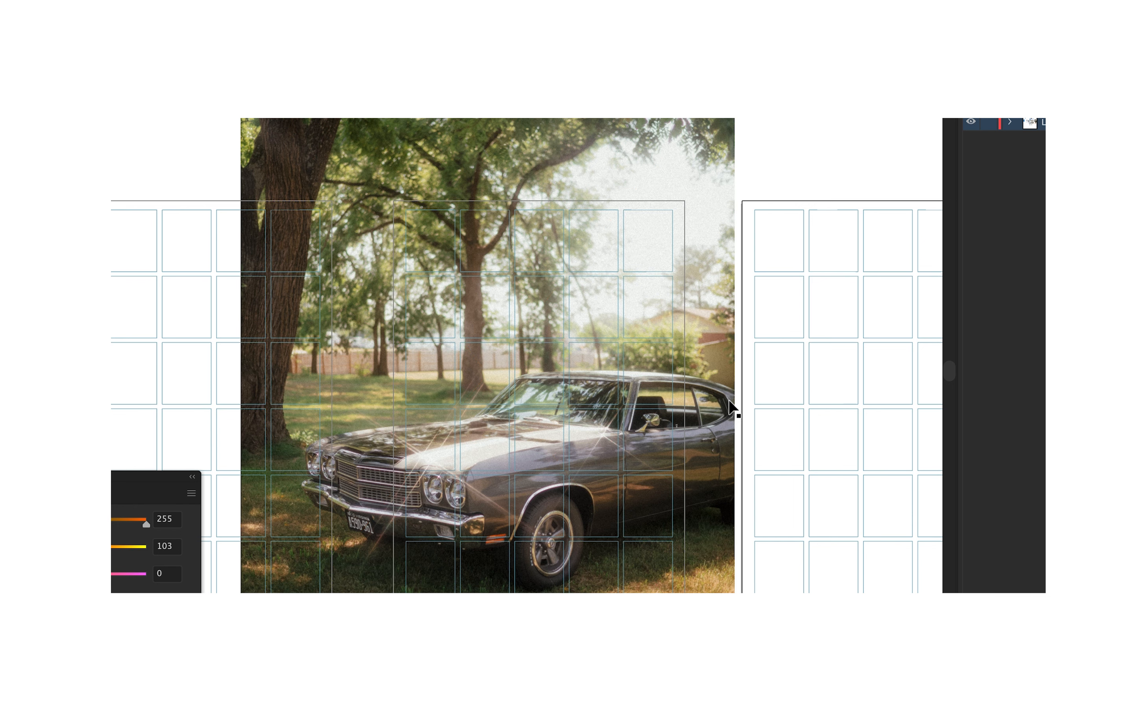
left_click(730, 407)
key("super+shift+bracketleft")
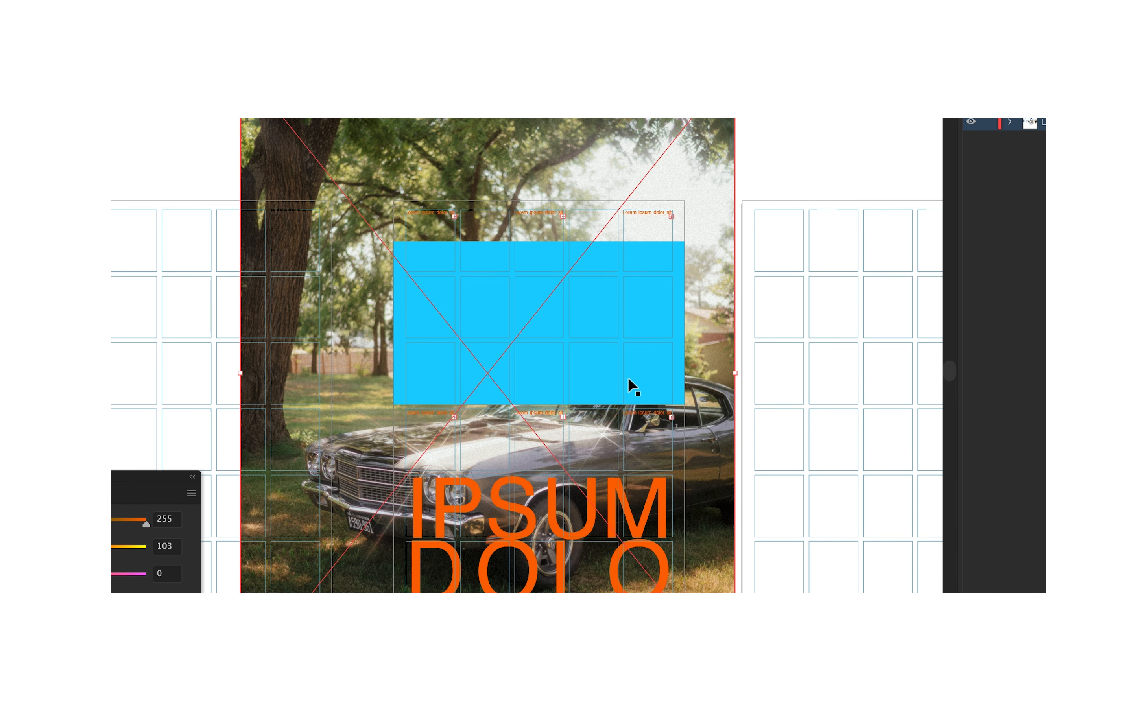
left_click(628, 379)
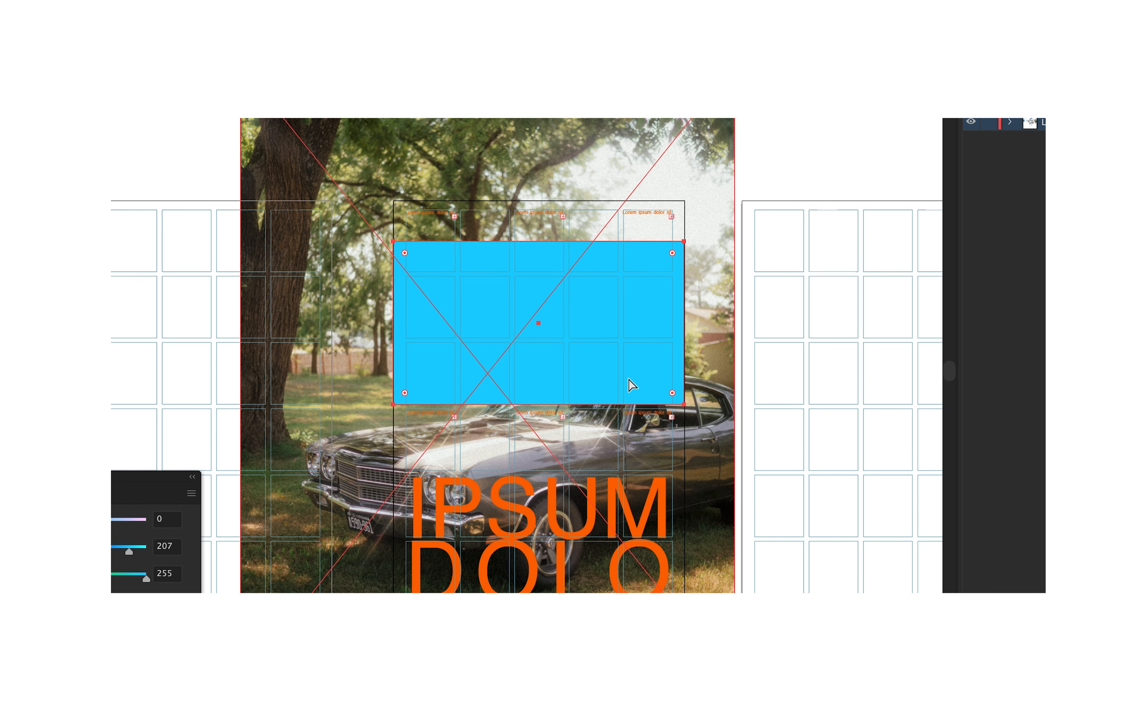
key("super+7")
- Reposition the car photo inside its clipping mask so the hood and windshield fill the frame
double_click(628, 378)
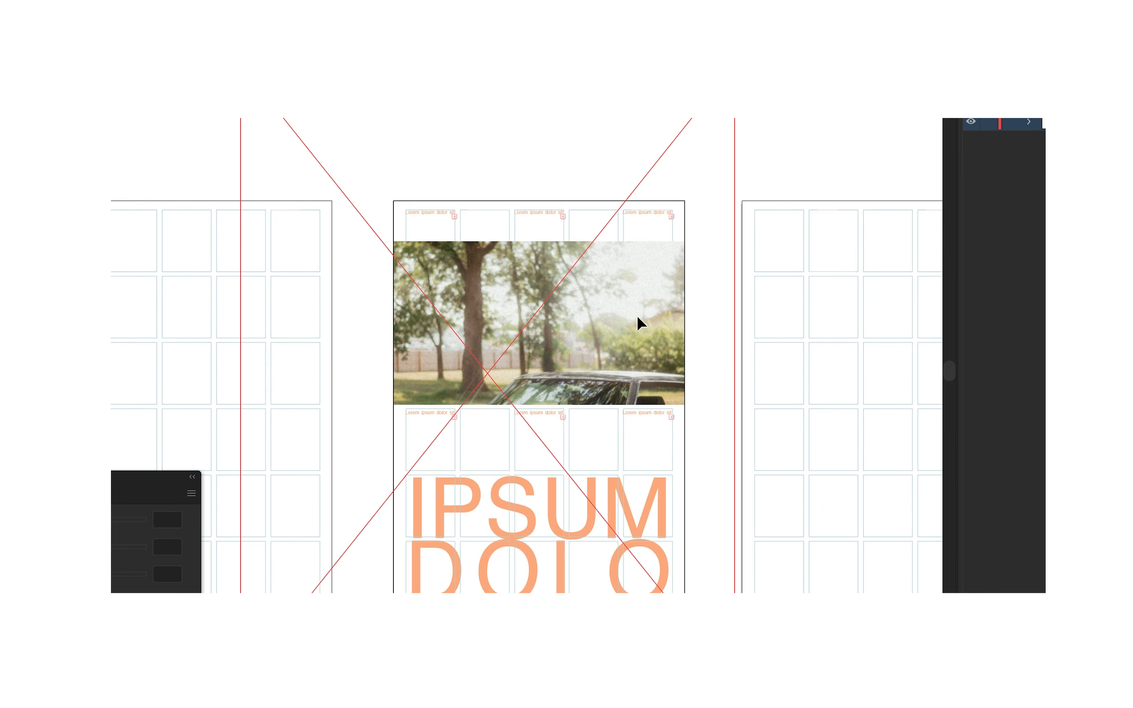
left_click_drag(637, 315, 590, 330)
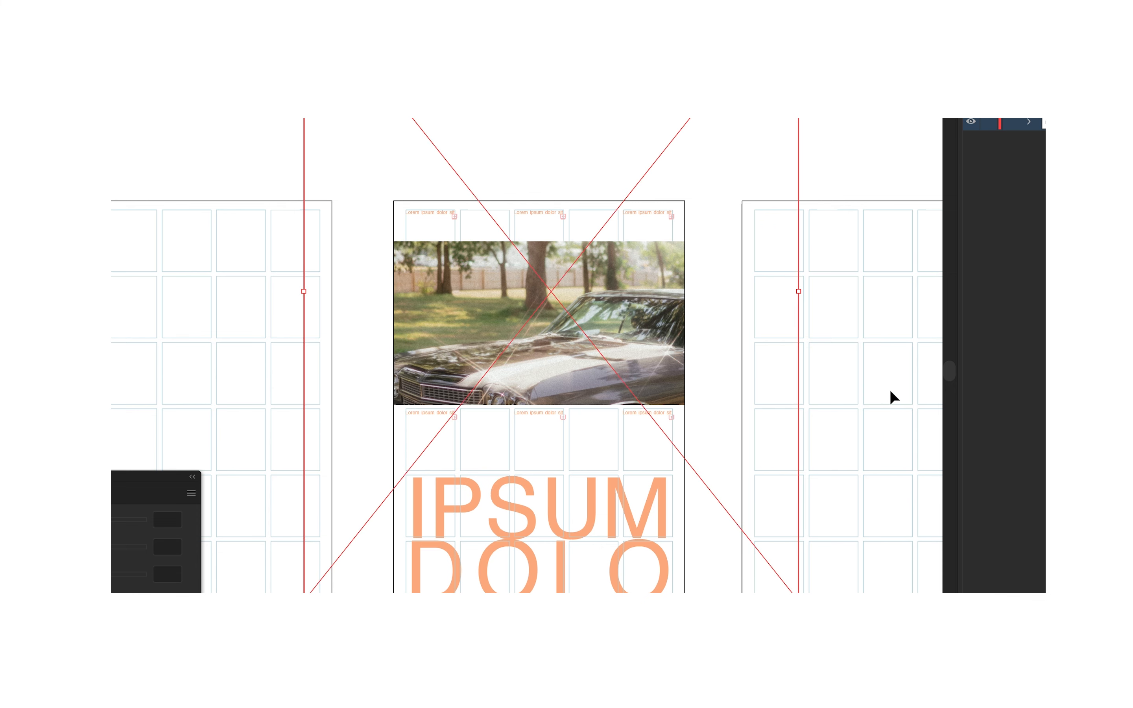
key("Escape")
left_click(820, 559)
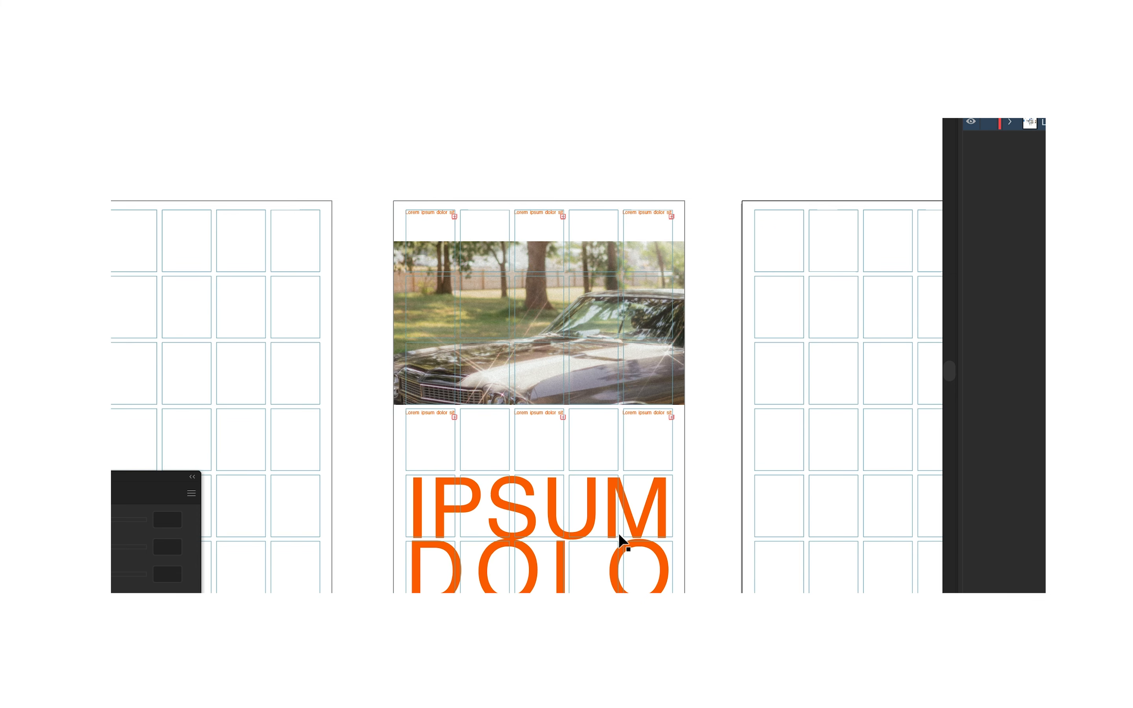
- Recolour the text of the car and harbour posters to dark grey 262626, leaving the photos out of the selection
left_click_drag(790, 572, 401, 227)
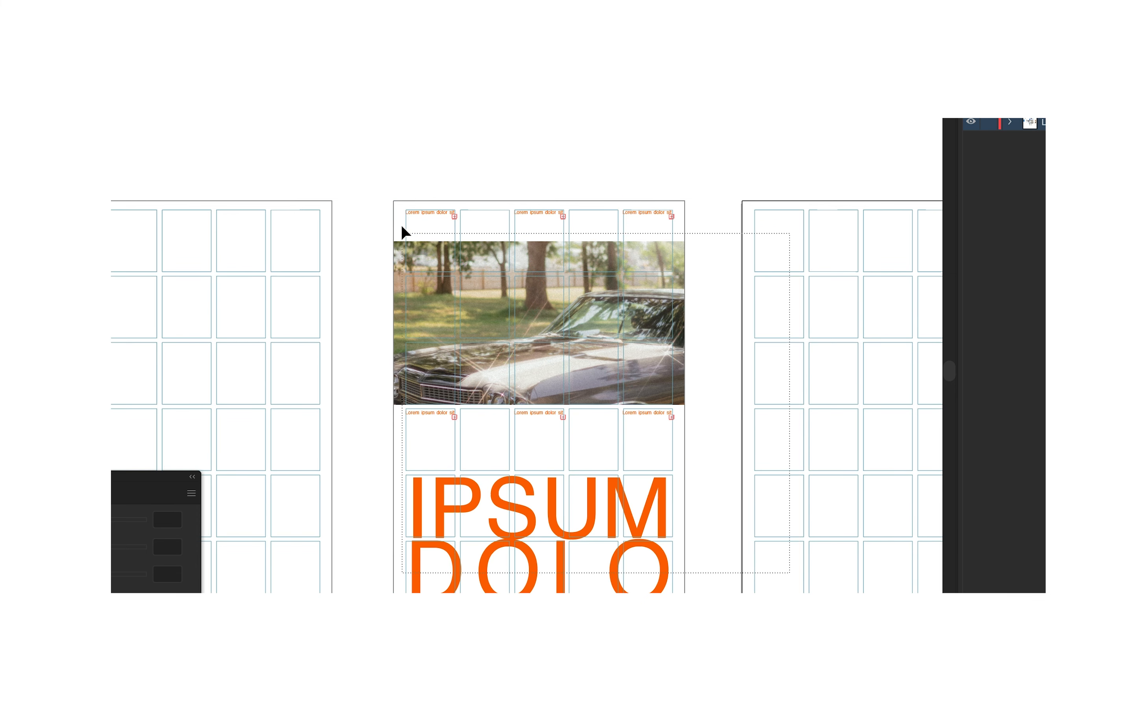
left_click(495, 311, "shift")
scroll(534, 503, "down", 8)
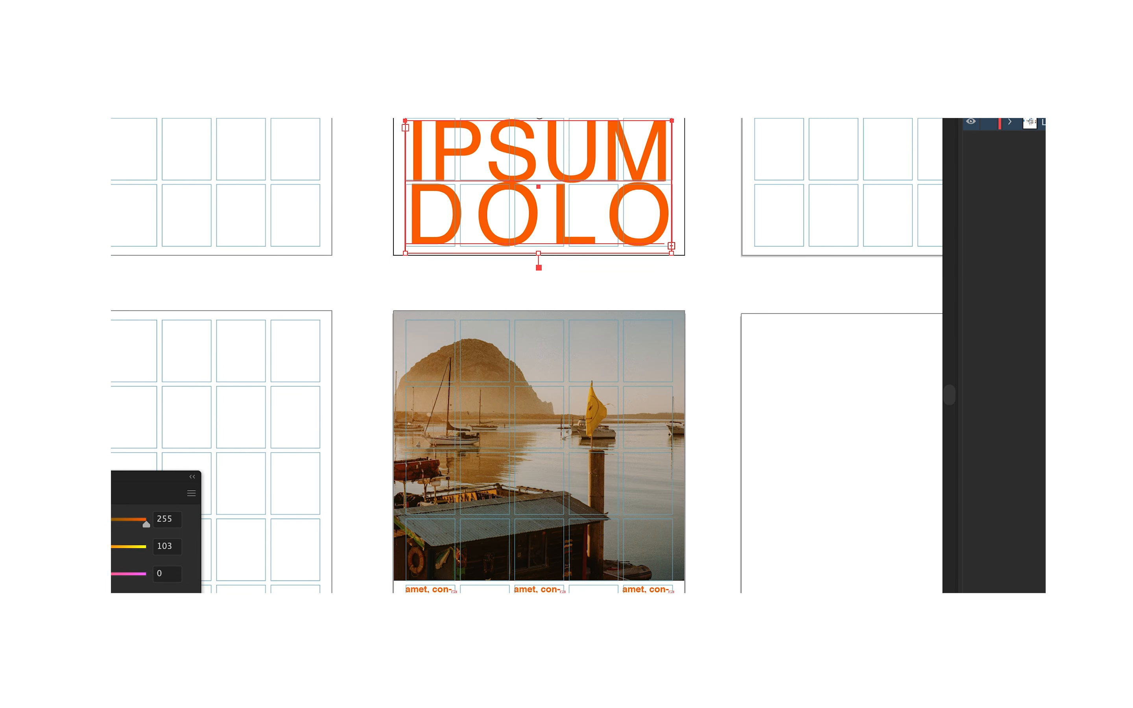
scroll(584, 384, "down", 5)
left_click_drag(732, 573, 342, 415)
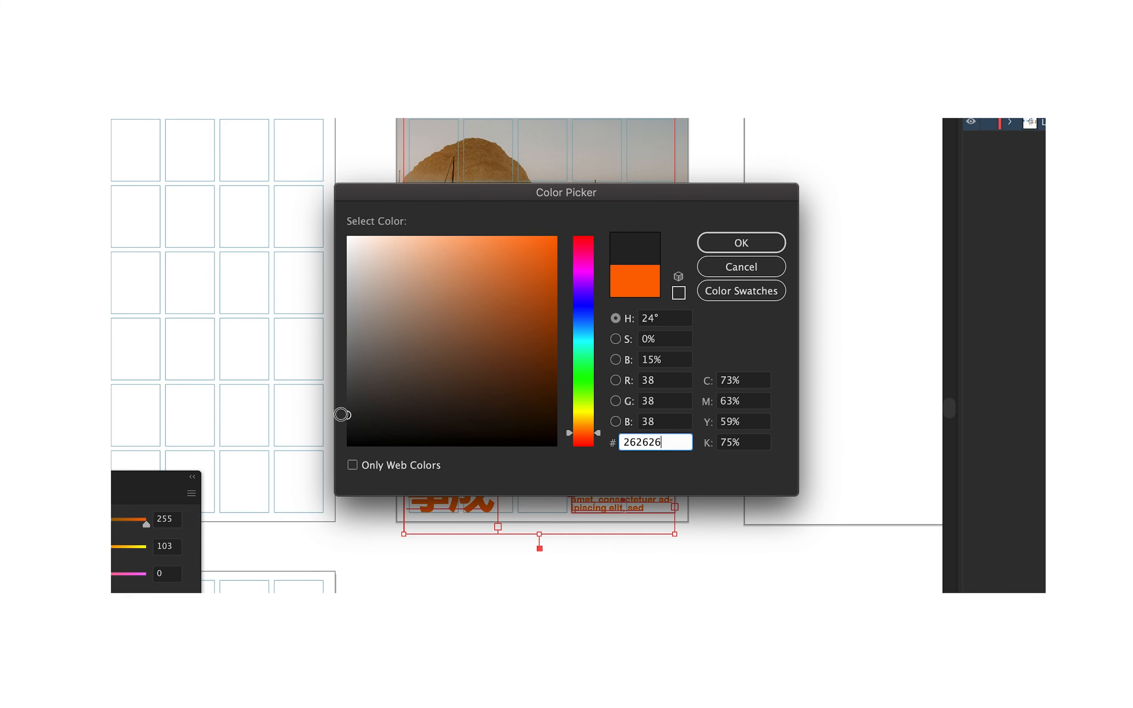
left_click(743, 251)
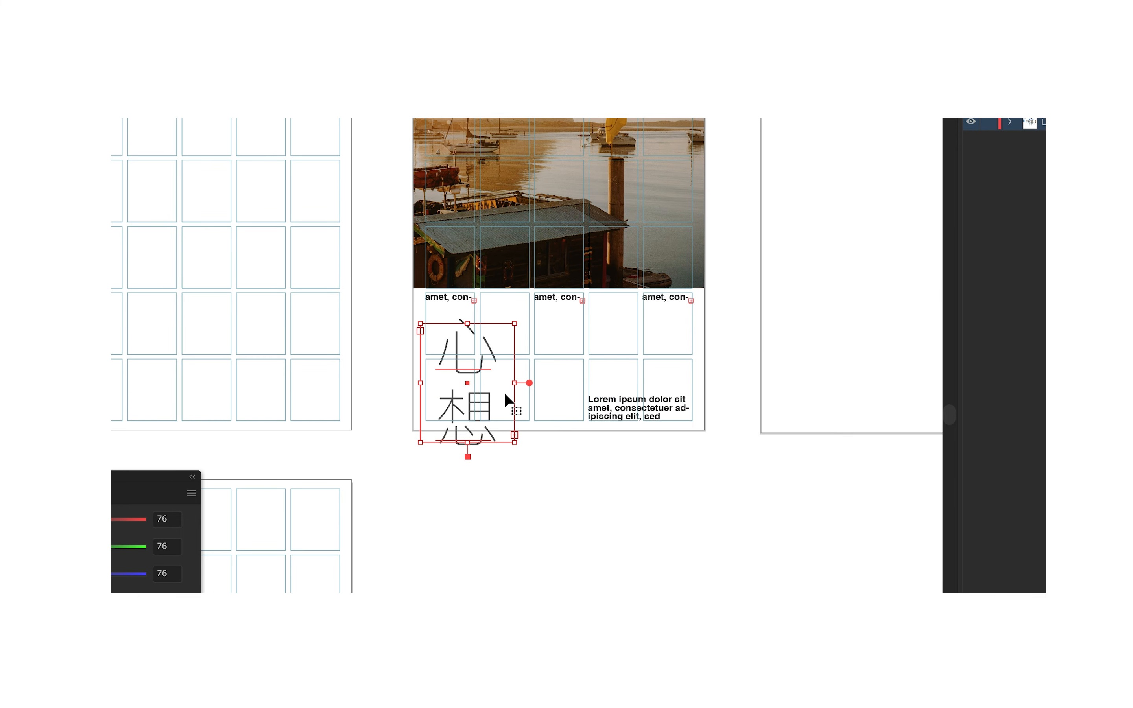
- Move the vertical Chinese title up beneath the harbour photo and delete the small placeholder text above it
scroll(504, 393, "up", 2)
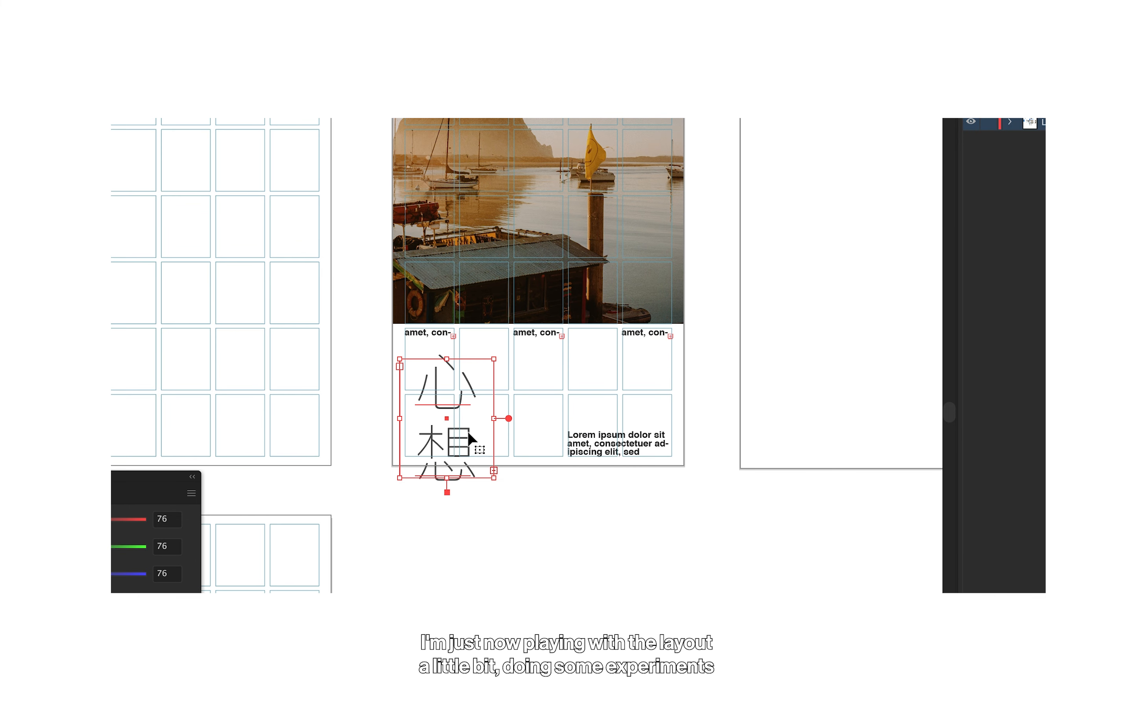
left_click(437, 330)
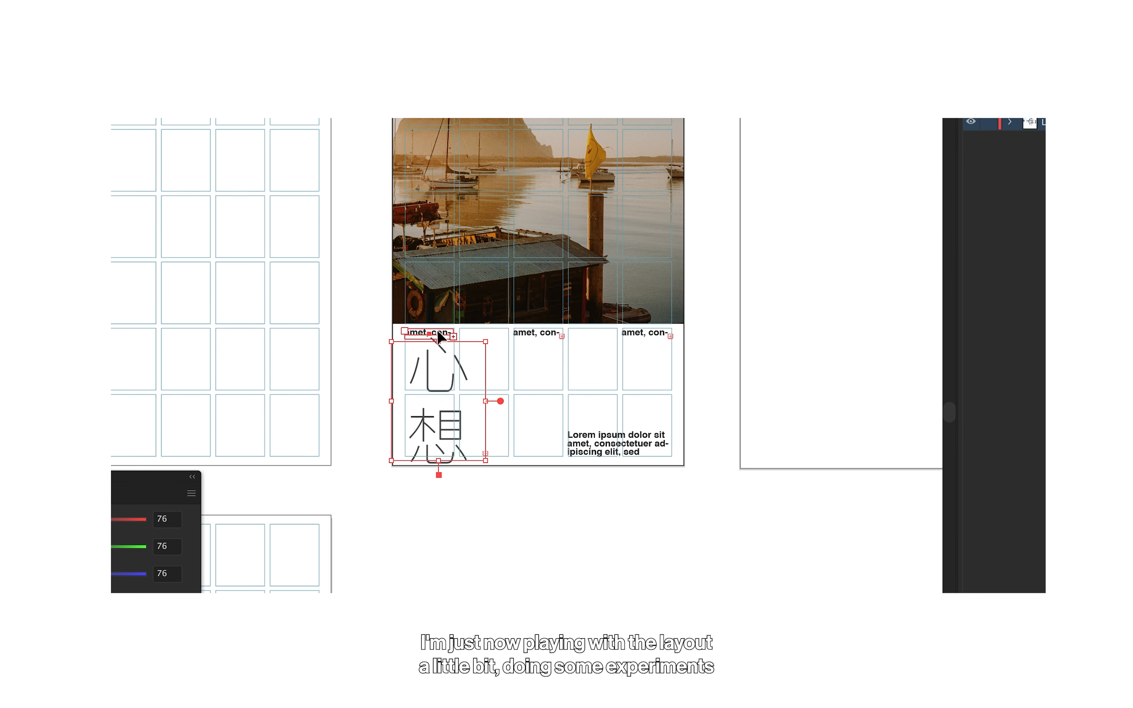
key("Delete")
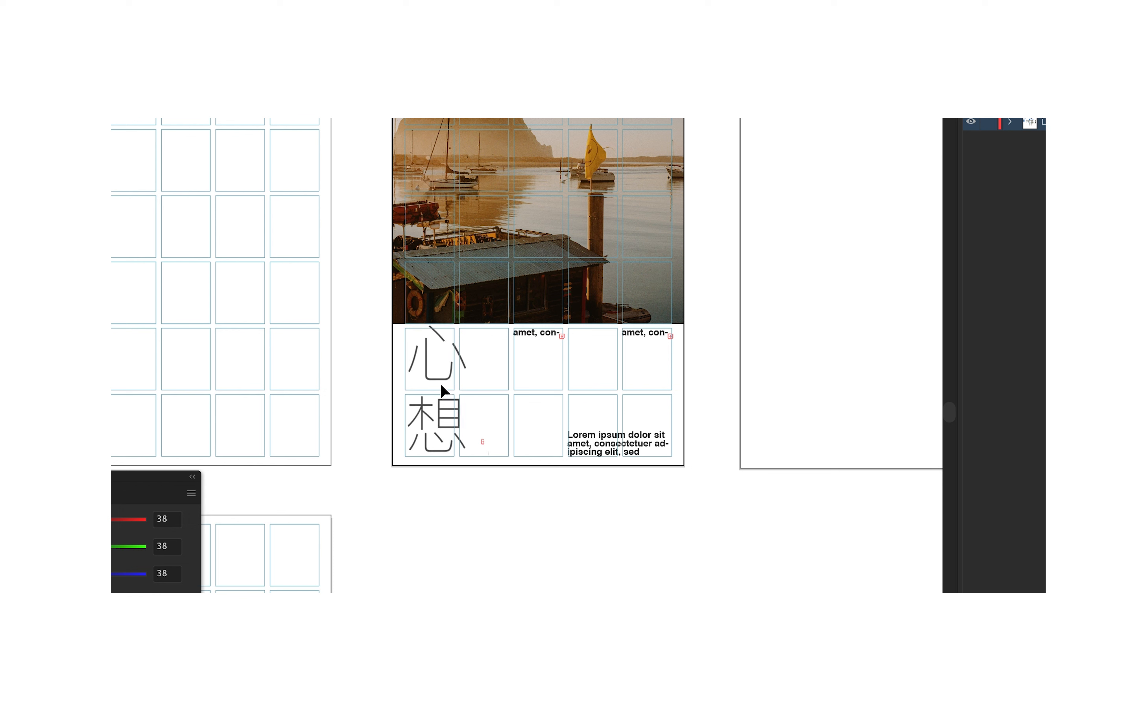
- Replace the vertical Chinese title's text with 夏季
left_click(444, 394)
double_click(442, 394)
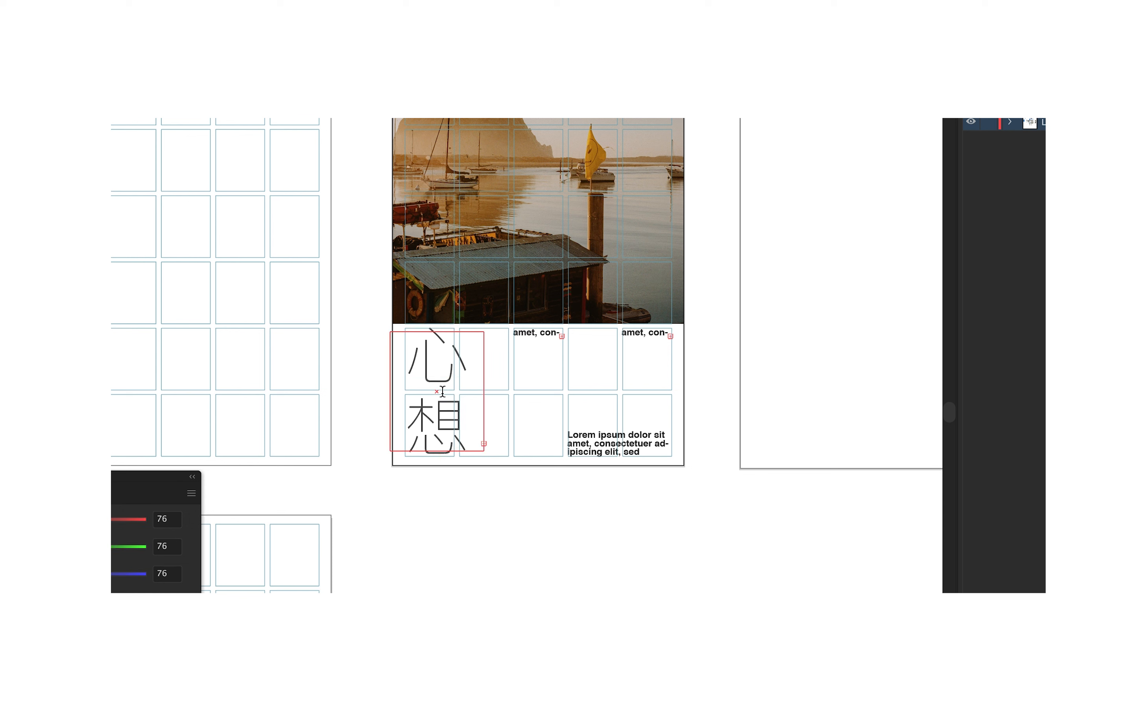
key("super+a")
type("xiaji")
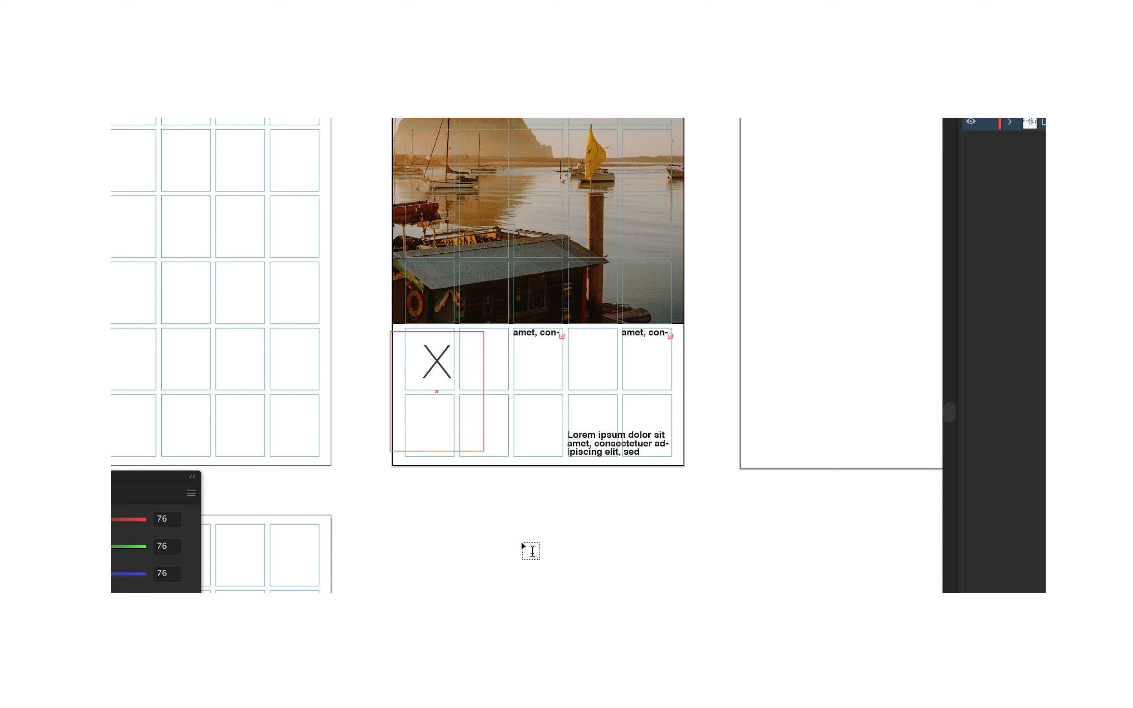
key("space")
key("Escape")
- Align the 夏季 title with the first grid column below the harbour photo
key("super+plus")
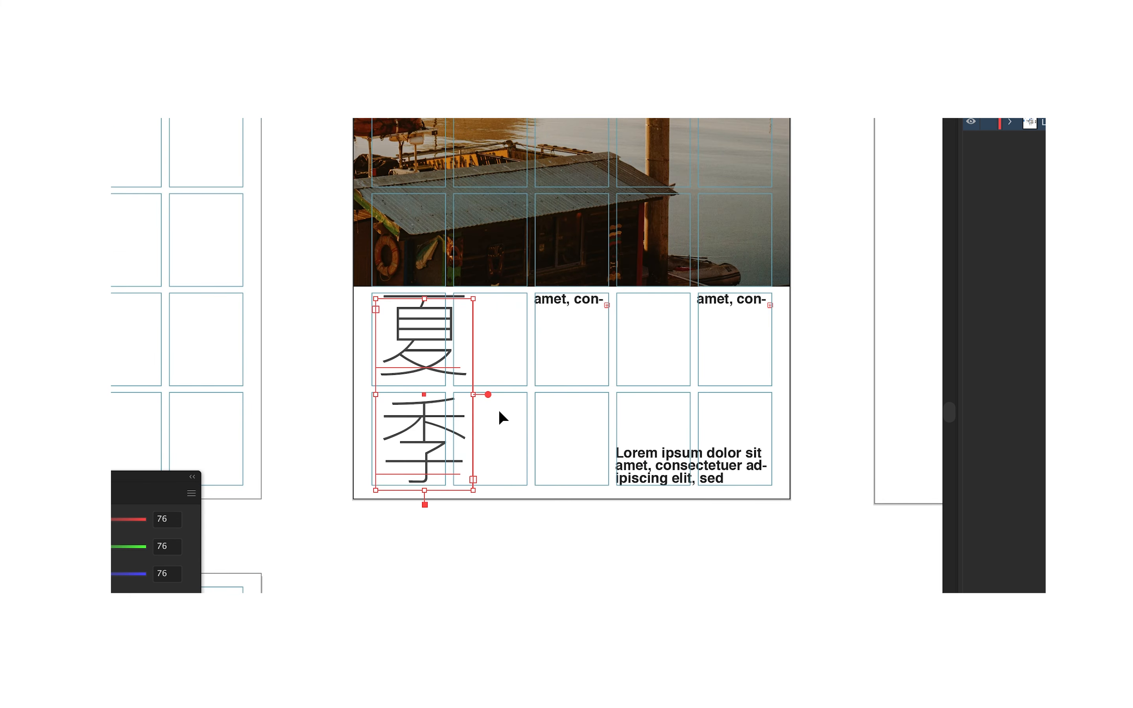
left_click_drag(433, 378, 425, 379)
left_click(539, 410)
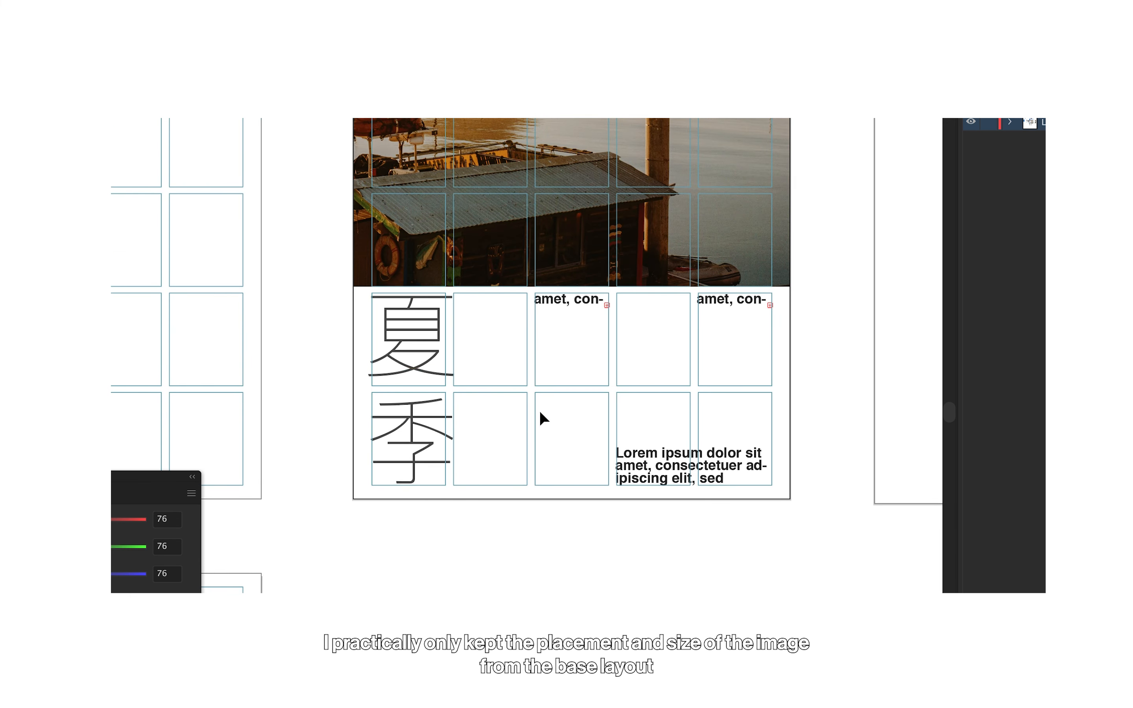
- Delete the two remaining "amet, con-" text boxes below the harbour photo
scroll(672, 352, "right", 1)
scroll(672, 352, "up", 1)
left_click(710, 308)
left_click(564, 311, "shift")
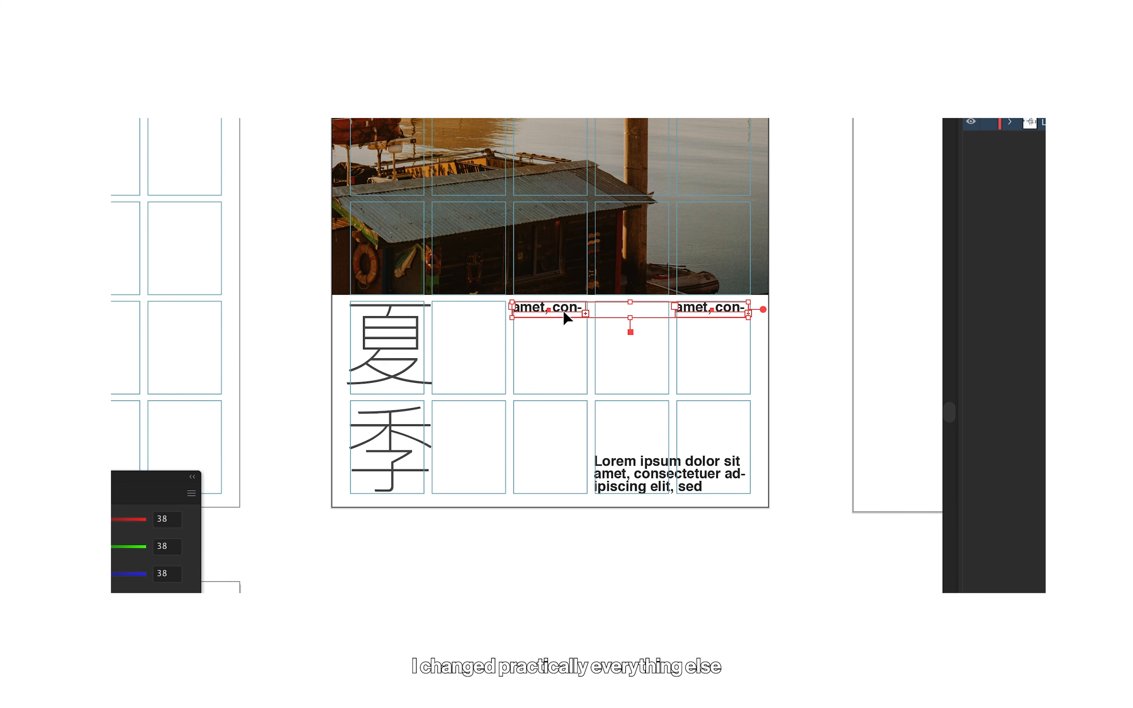
key("Delete")
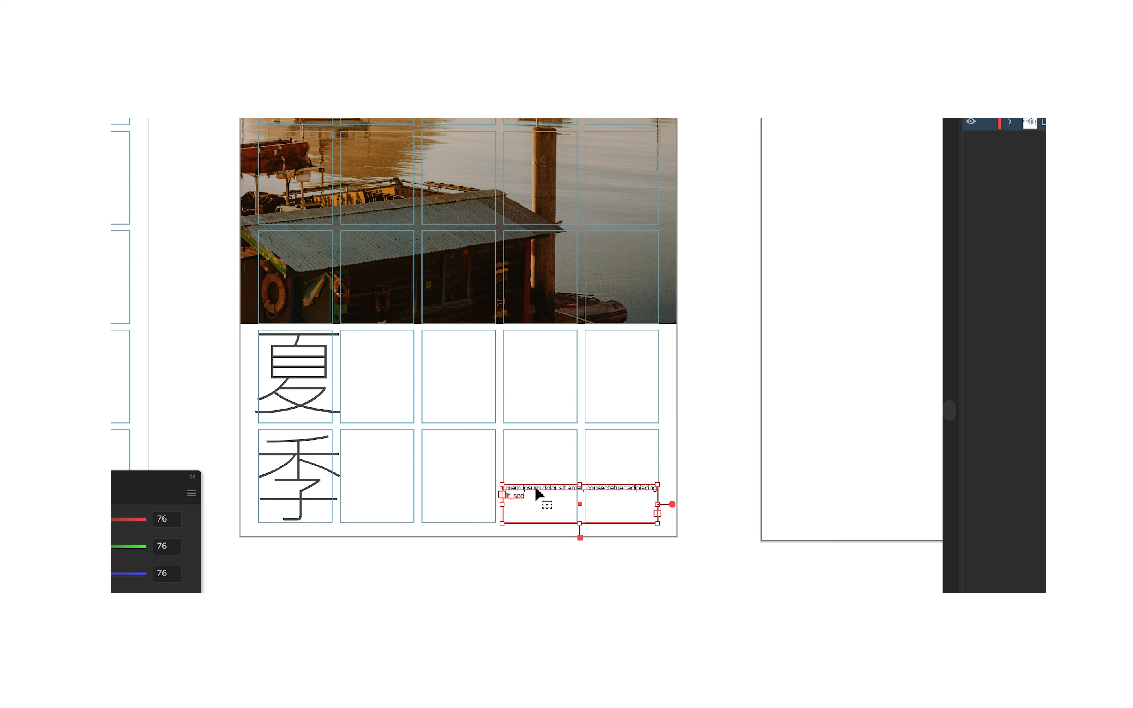
- Fit the Lorem ipsum text box into the third grid column under the photo and replace its text with "Summer tones"
left_click_drag(536, 498, 455, 331)
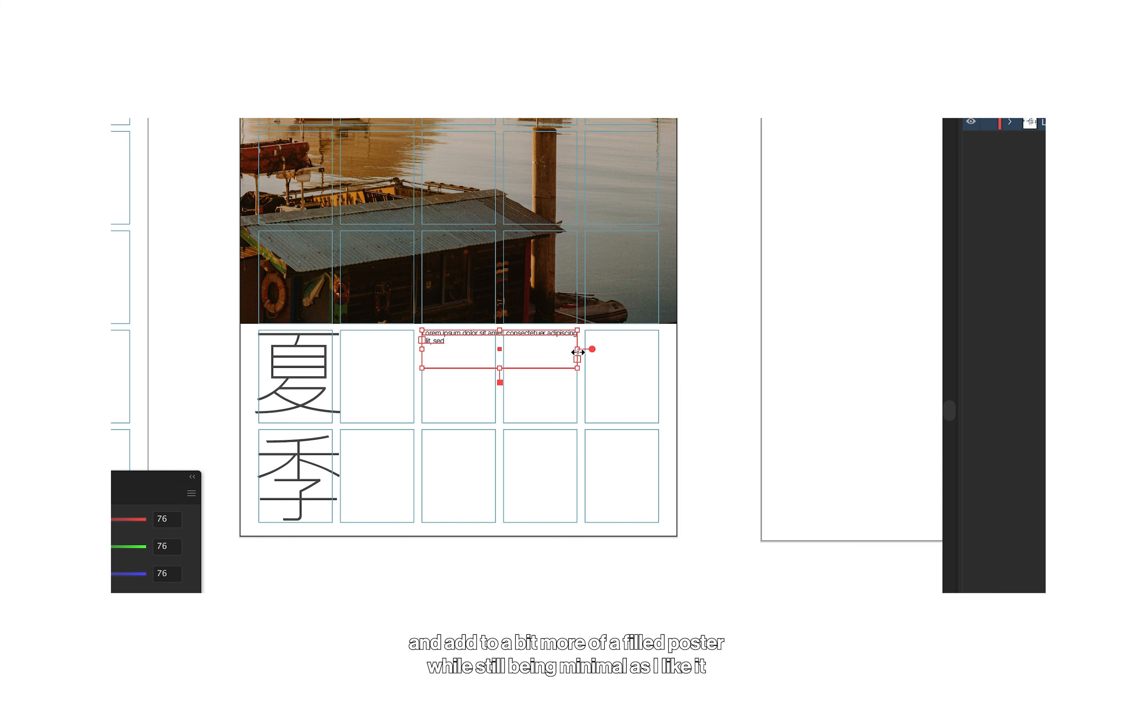
left_click_drag(577, 350, 498, 349)
double_click(473, 347)
key("super+a")
type("Summer")
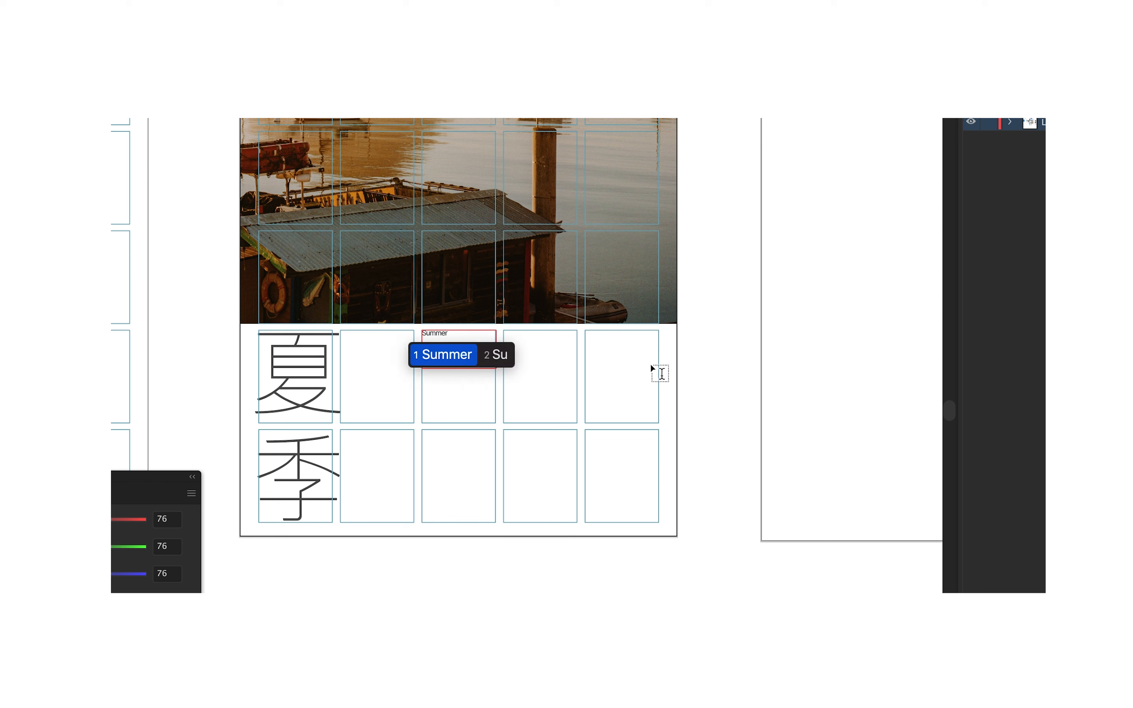
key("Return")
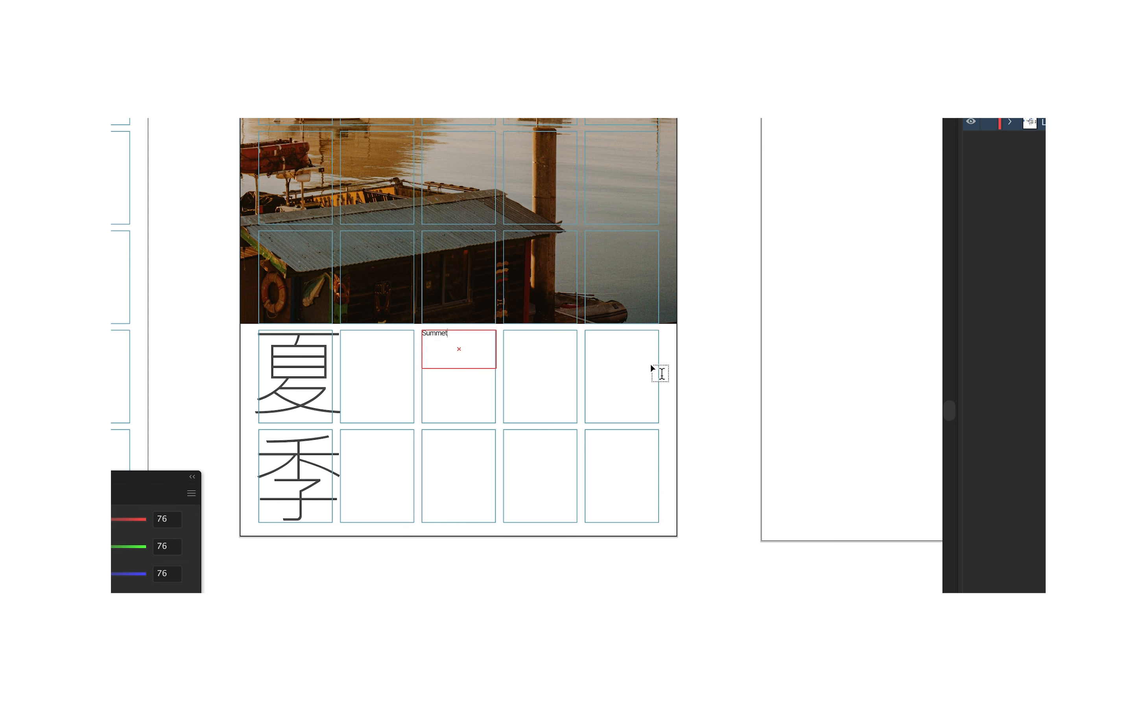
type("tones")
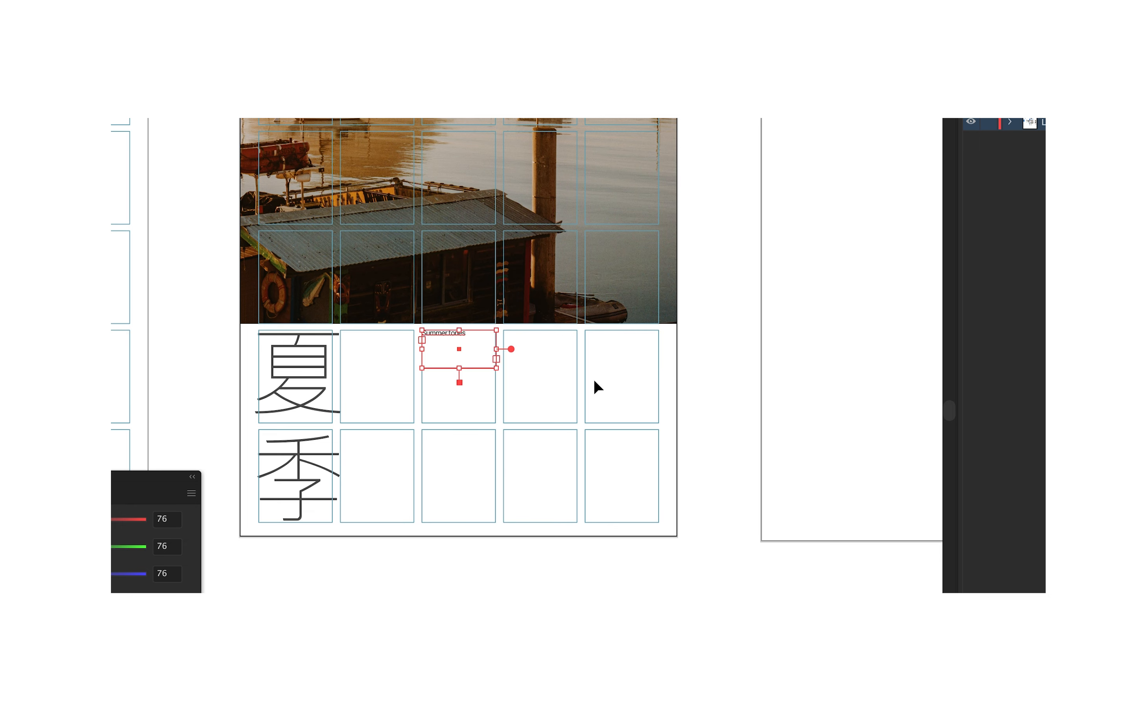
- Change the caption "Warm summer tones" to uppercase
scroll(594, 379, "up", 2)
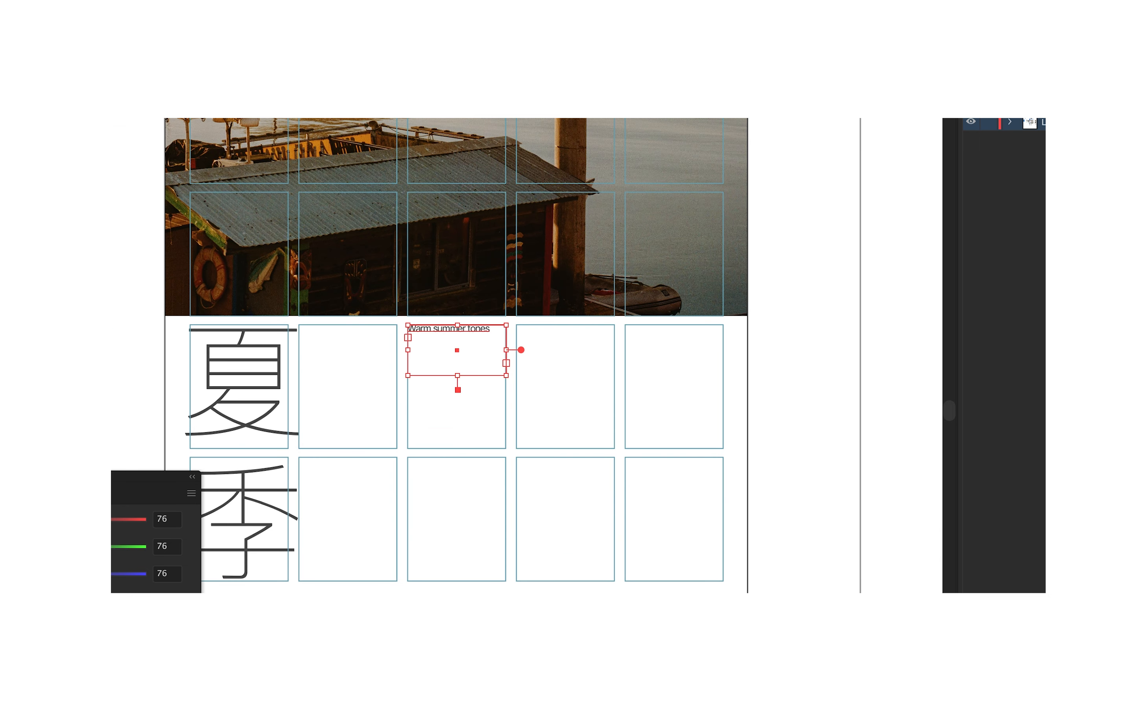
left_click(217, 120)
left_click(453, 231)
left_click(729, 406)
key("f")
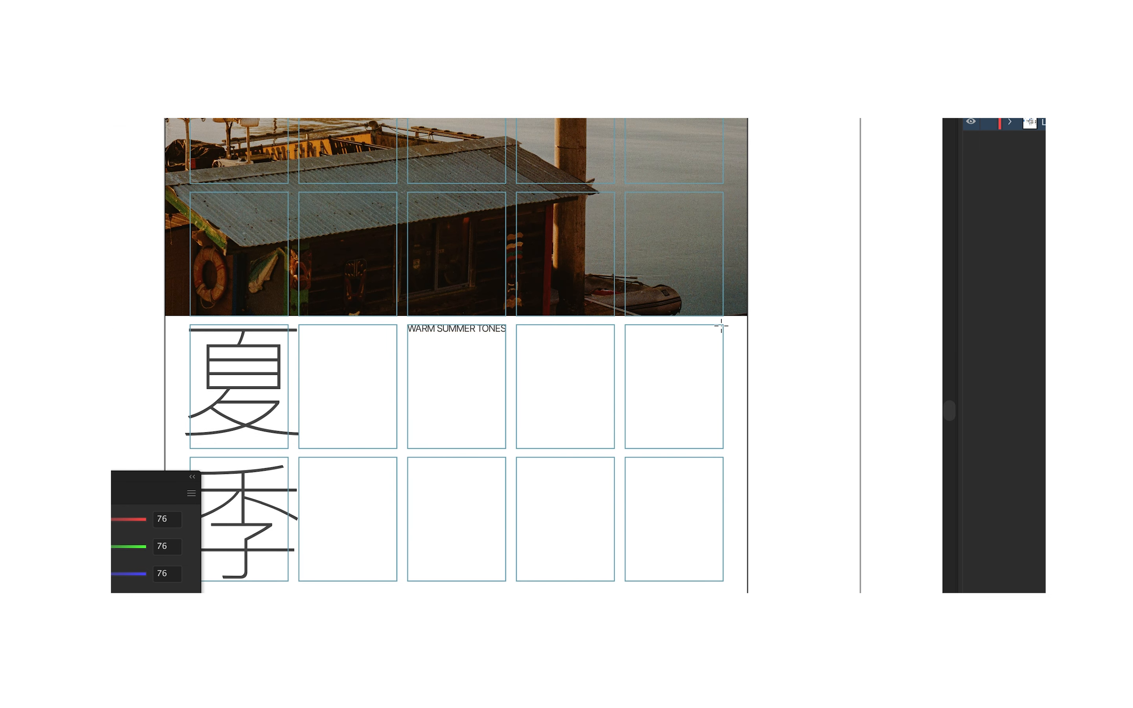
- Draw a small dark grey square in the upper corner of the fifth grid column and duplicate it into an evenly spaced row of five
left_click_drag(720, 324, 700, 344)
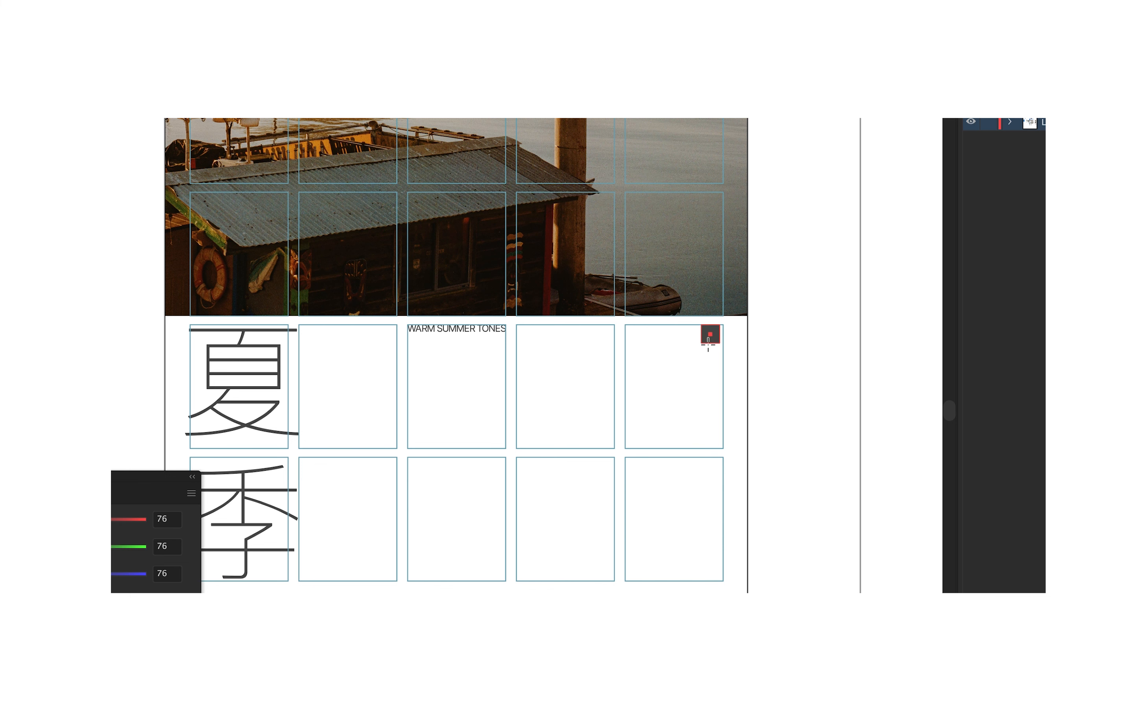
left_click(708, 376)
scroll(721, 346, "up", 2)
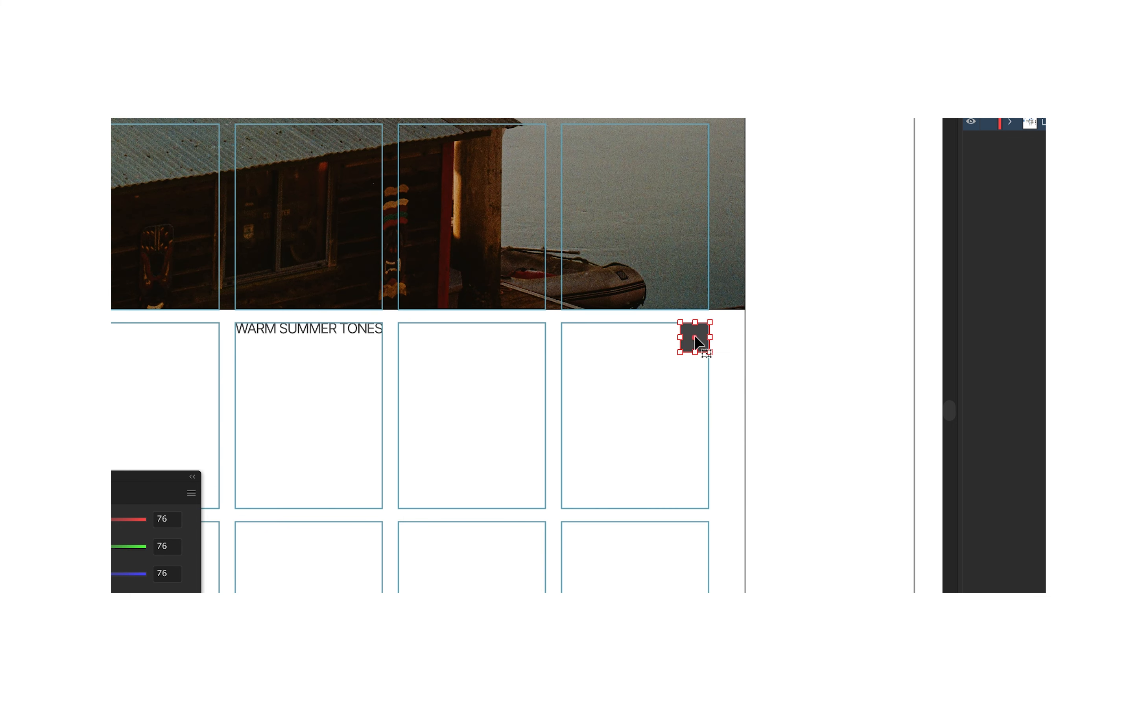
left_click_drag(694, 337, 654, 334)
key("super+j")
key("super+j")
key("super+d")
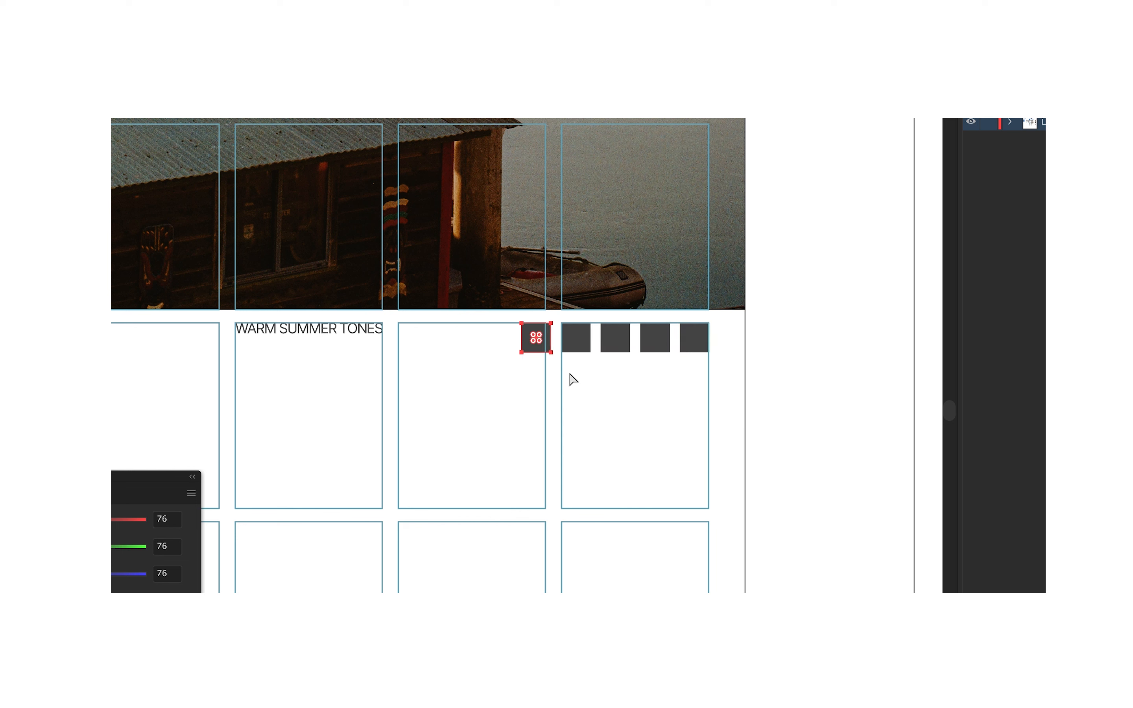
- Scale the row of five grey squares down so it fits the width of the fifth grid column
key("v")
left_click(581, 344, "shift")
left_click(618, 345, "shift")
left_click(655, 345, "shift")
left_click(691, 343, "shift")
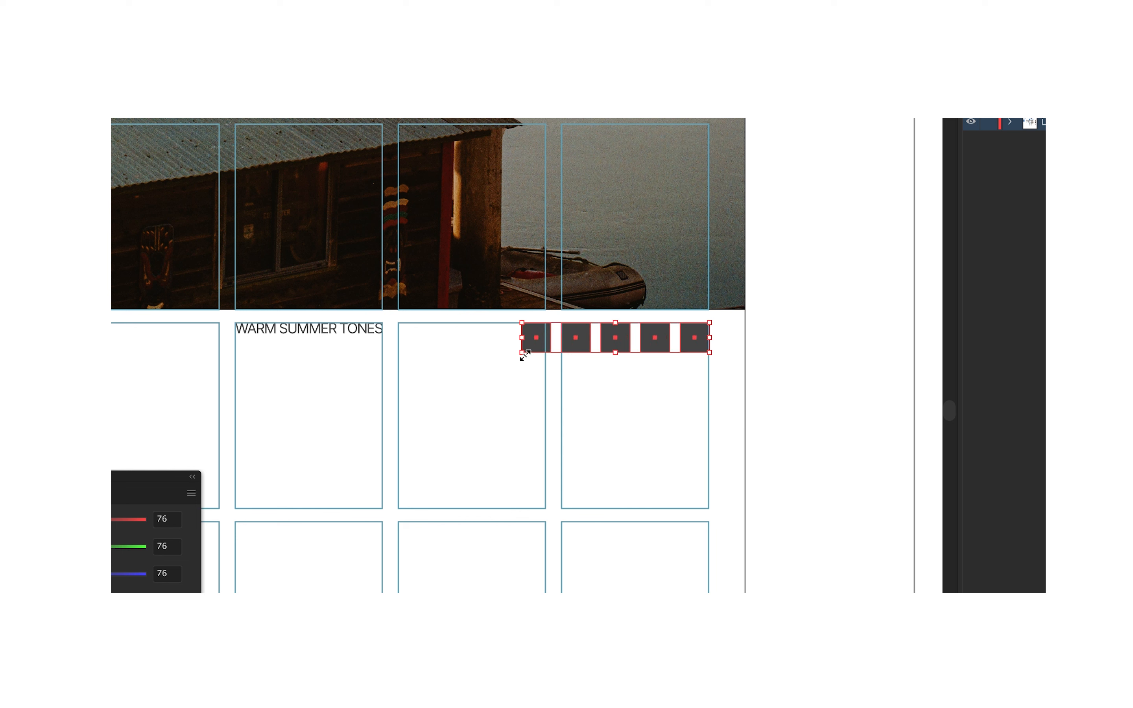
left_click_drag(522, 352, 564, 330)
- Move the WARM SUMMER TONES caption into the fourth grid column beside the row of swatches
scroll(557, 347, "up", 3)
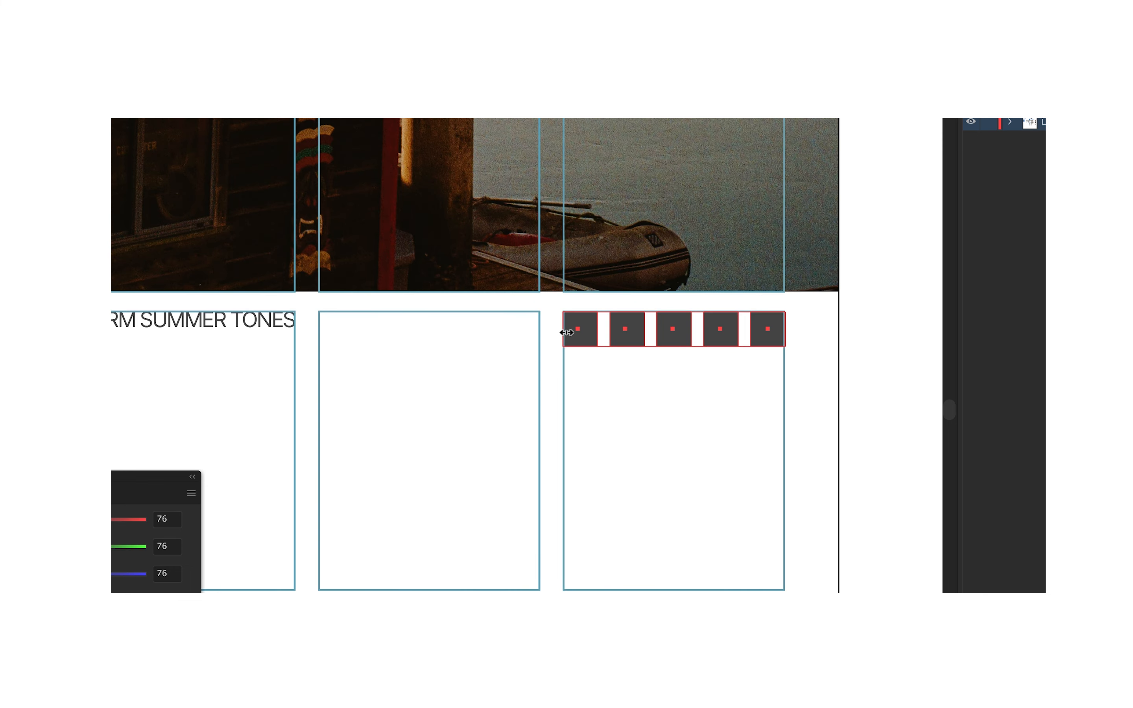
left_click_drag(225, 321, 434, 327)
left_click_drag(432, 427, 431, 356)
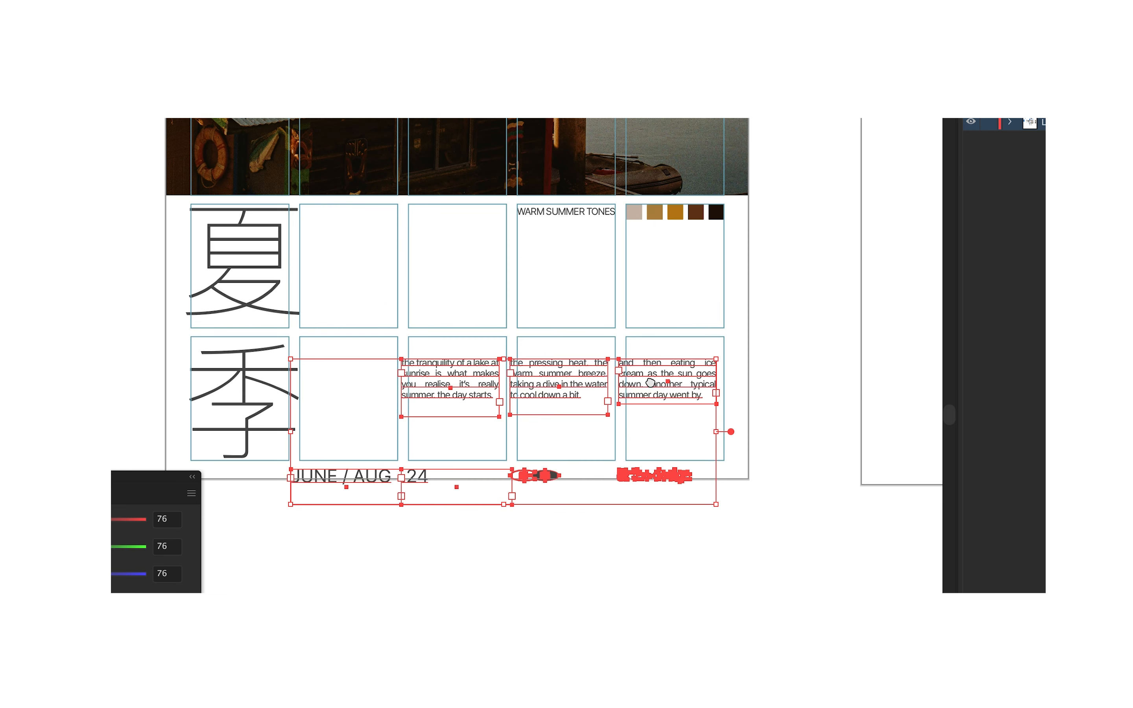
- Align the three summer paragraphs, the JUNE / AUG .24 date and the two logos with the lowest row of grid cells
scroll(635, 401, "up", 2)
scroll(644, 410, "up", 3)
left_click_drag(645, 421, 658, 391)
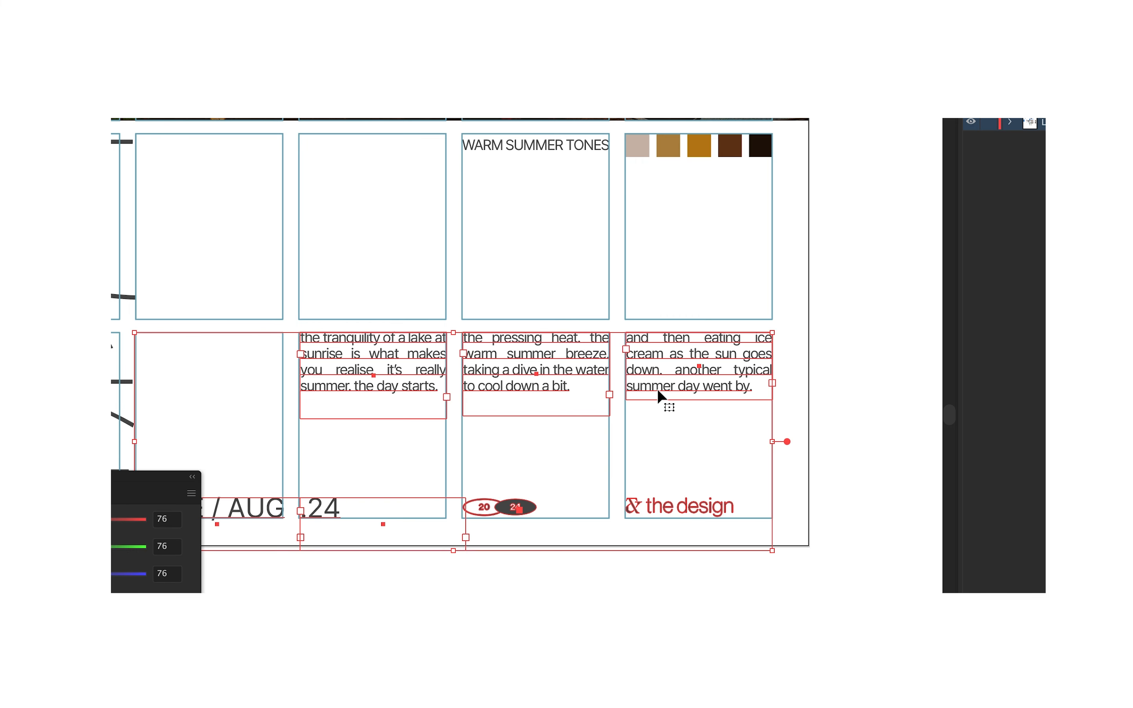
scroll(662, 397, "down", 2)
scroll(662, 397, "left", 5)
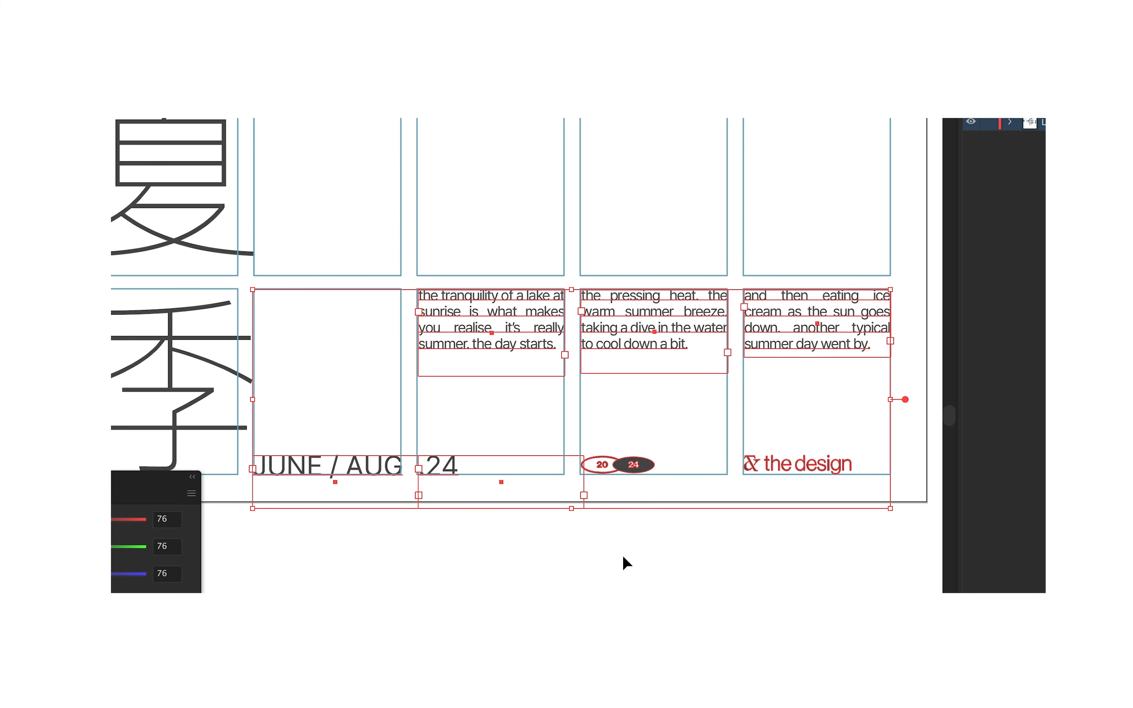
key("Right")
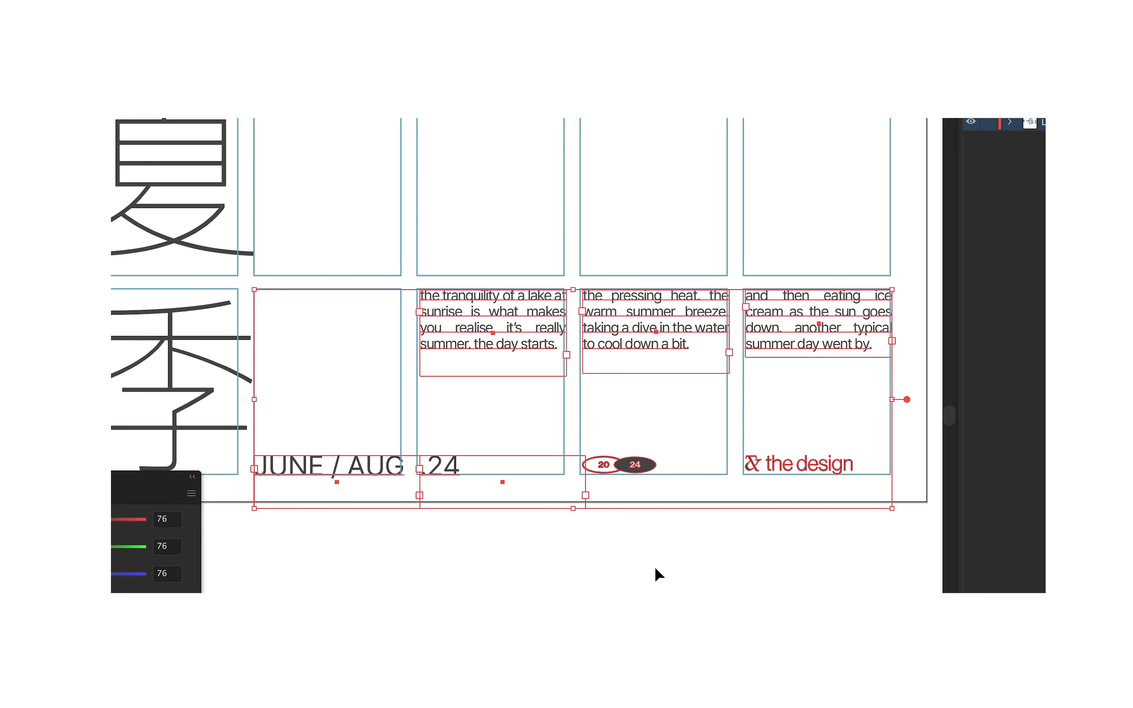
left_click(654, 566)
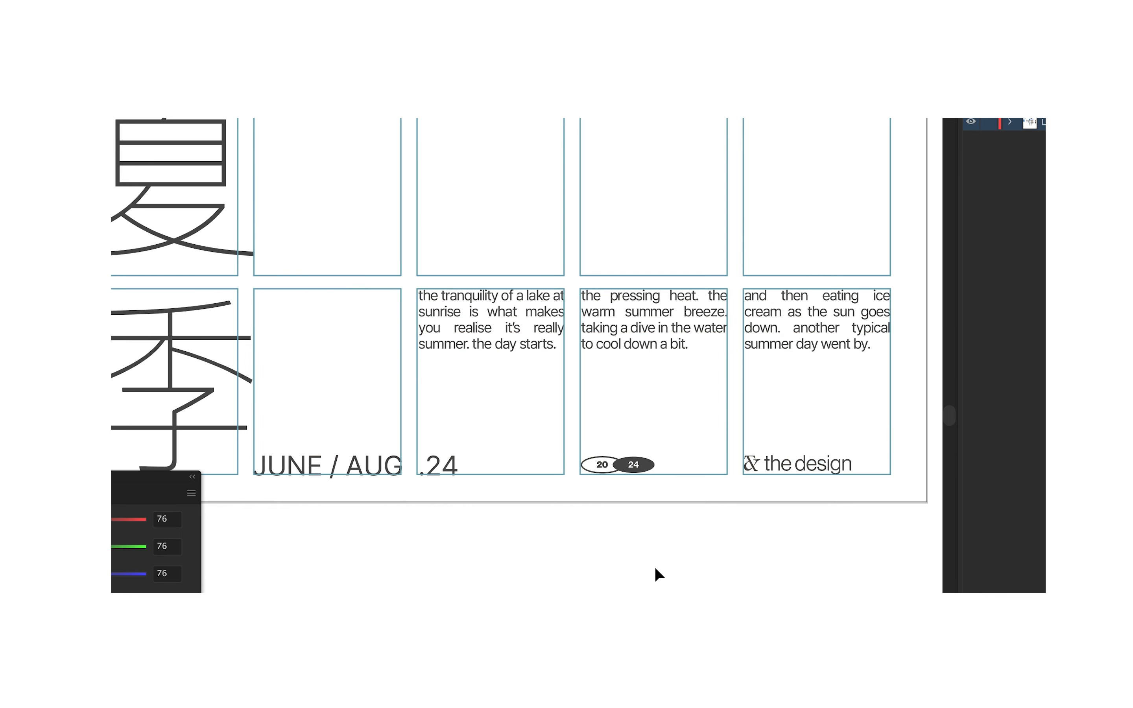
- Deselect the memories title and toggle the guides to review the harbour poster
scroll(655, 567, "down", 3)
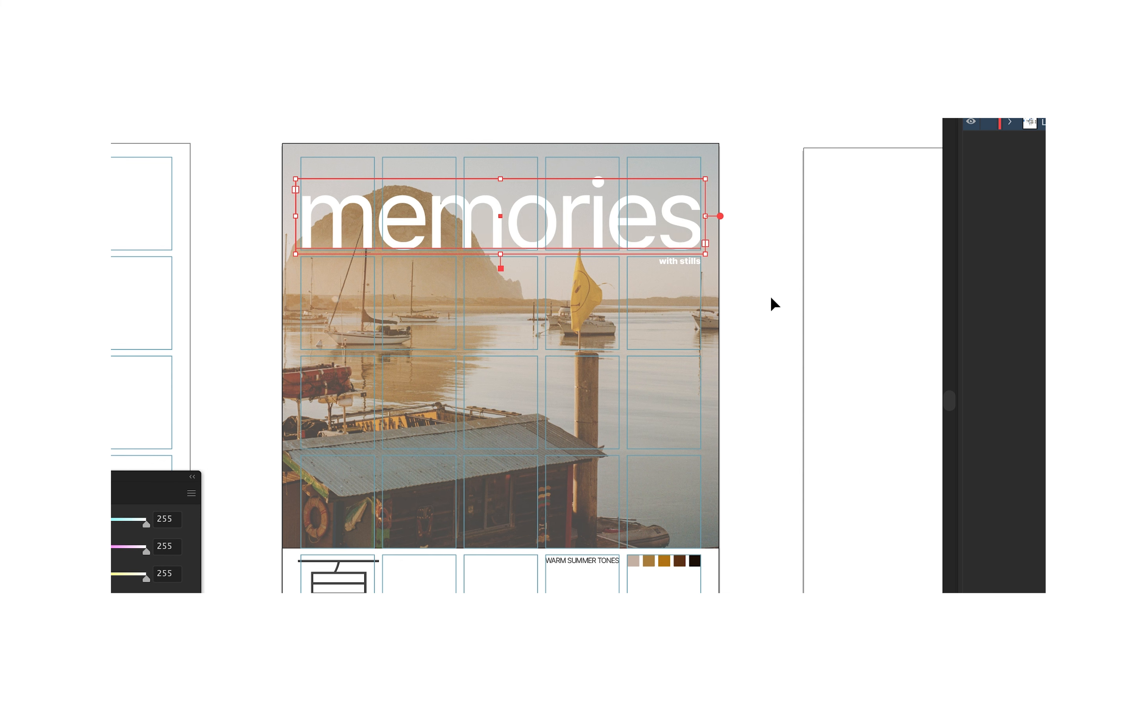
left_click(770, 296)
key("super+semicolon")
- Paste the seaside house photo and centre it over the empty five-column layout so it covers the whole artboard
left_click_drag(858, 382, 859, 303)
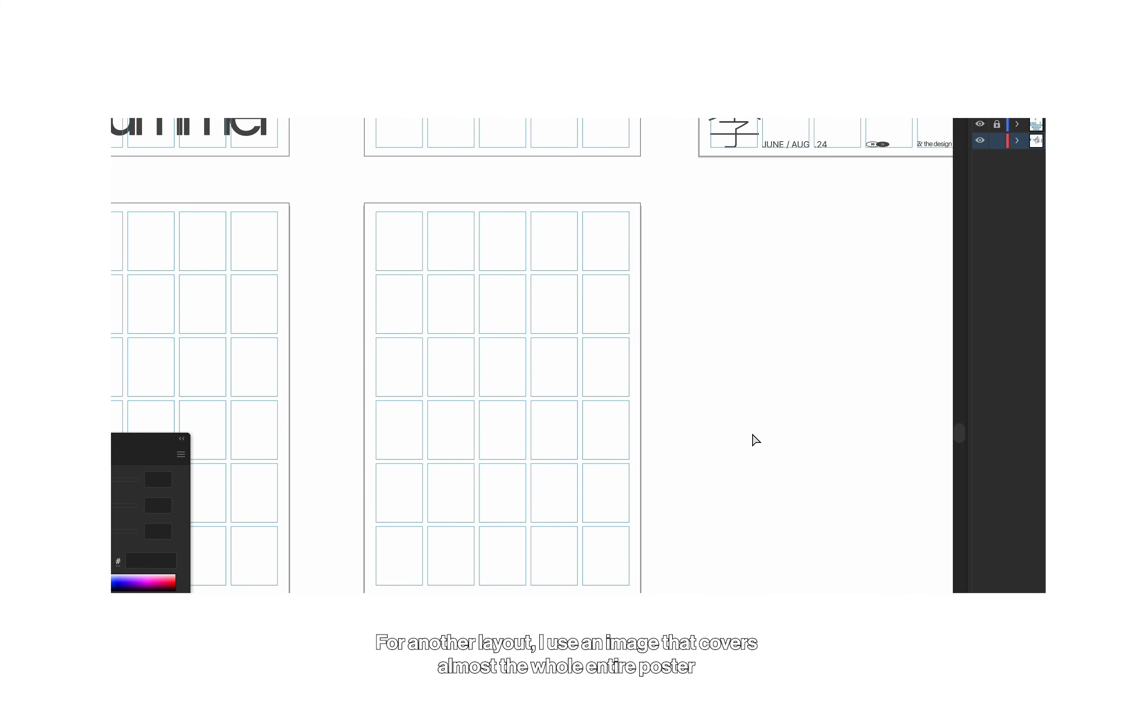
key("super+v")
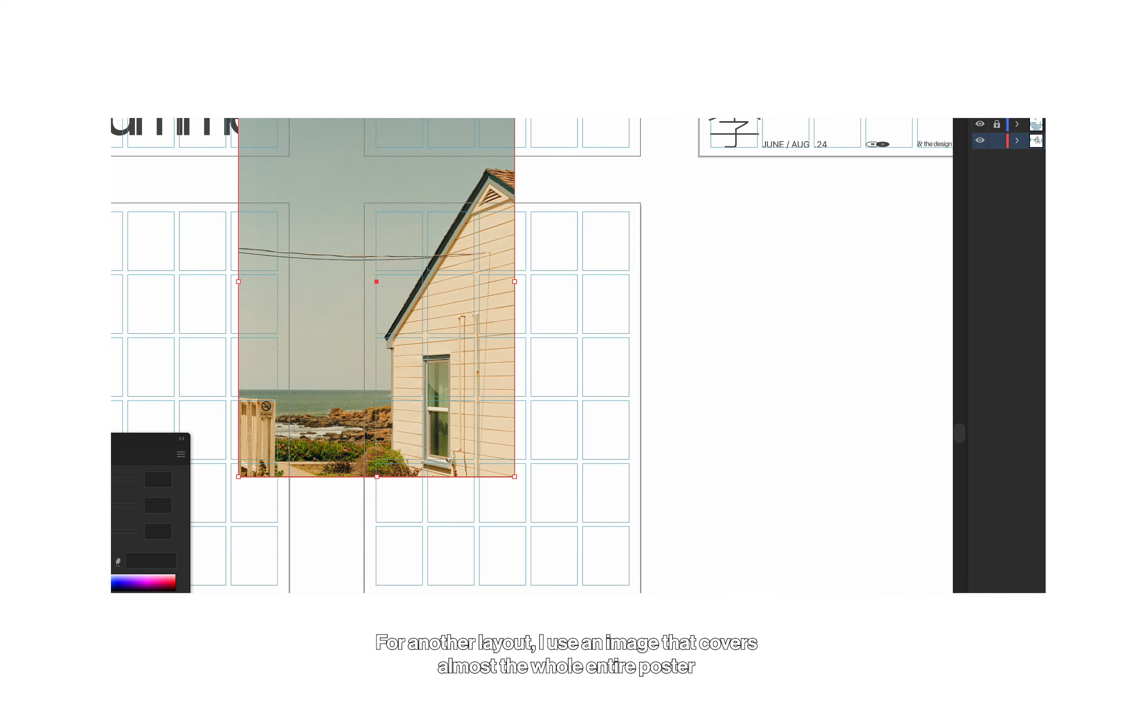
left_click_drag(503, 392, 632, 511)
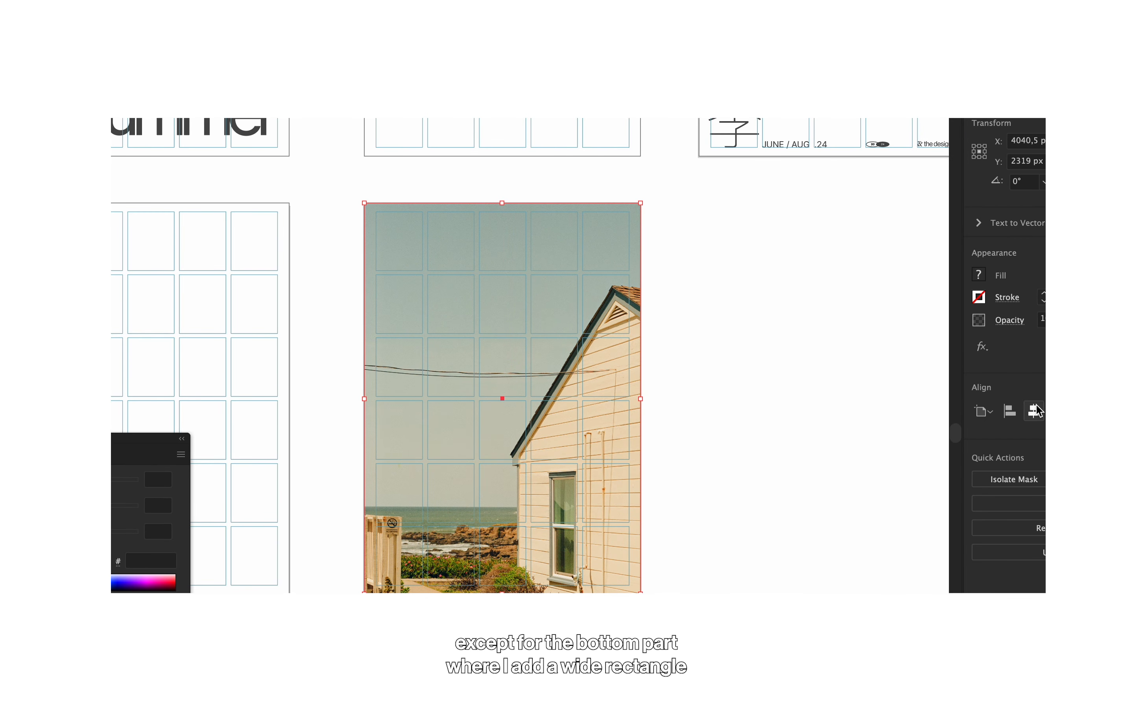
- Draw a wide white rectangle without a stroke over the lower edge of the house photo, covering the last row of grid cells
key("super+plus")
scroll(645, 460, "left", 3)
scroll(644, 460, "down", 1)
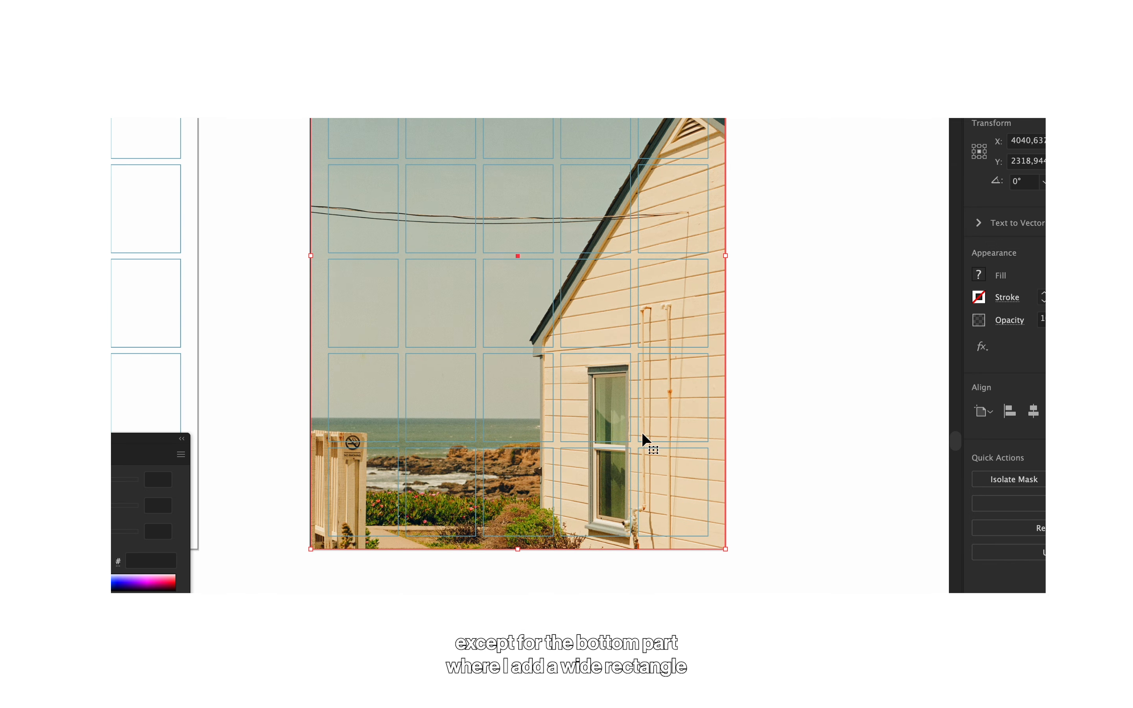
key("m")
left_click_drag(297, 483, 747, 592)
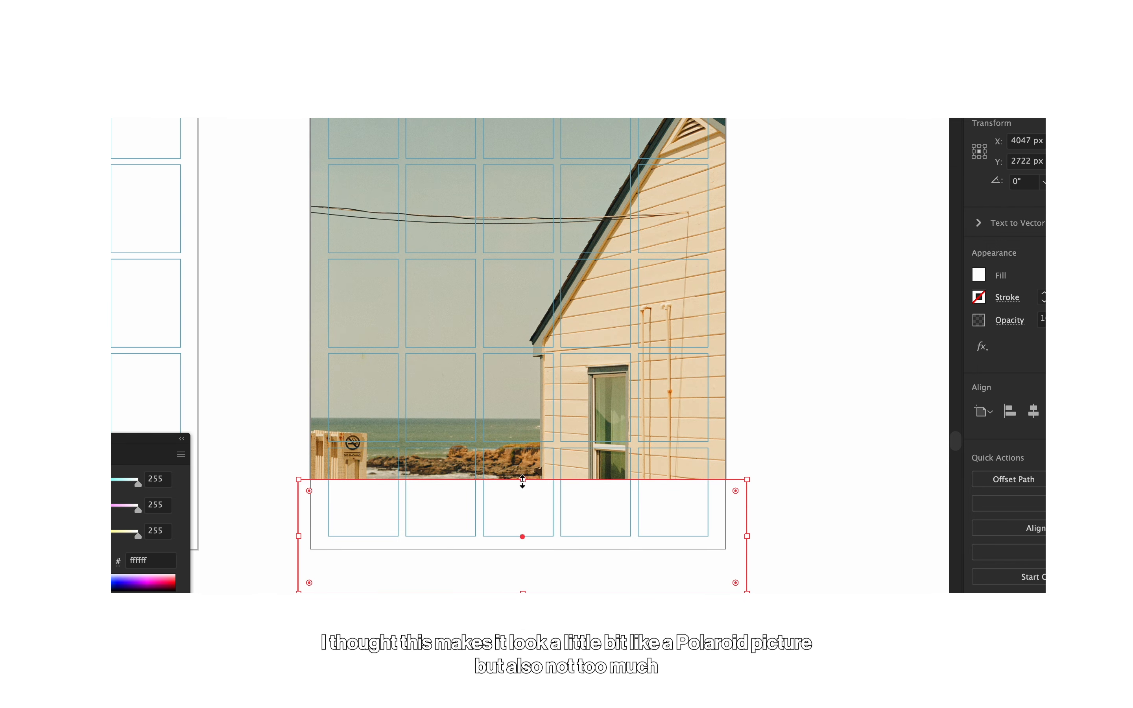
left_click_drag(522, 480, 522, 475)
left_click(650, 453)
left_click(838, 399)
- Add a text box the width of the first column at the start of the second grid row and enter "MORNING"
left_click_drag(639, 263, 665, 417)
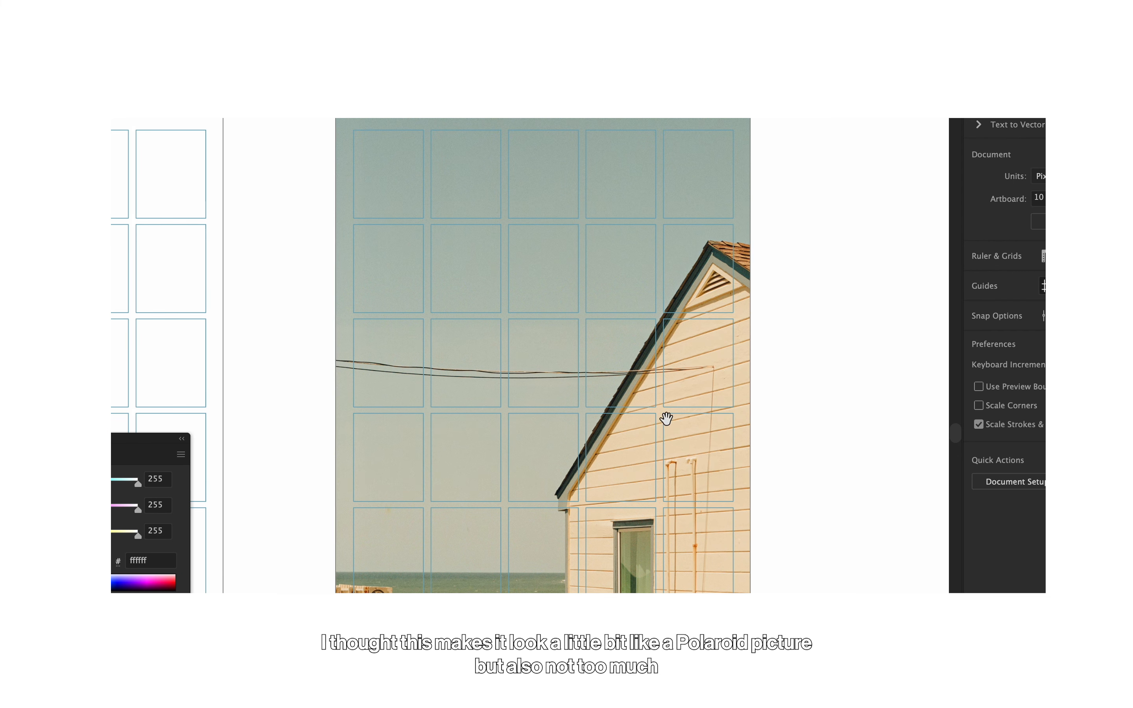
key("t")
scroll(374, 291, "up", 1)
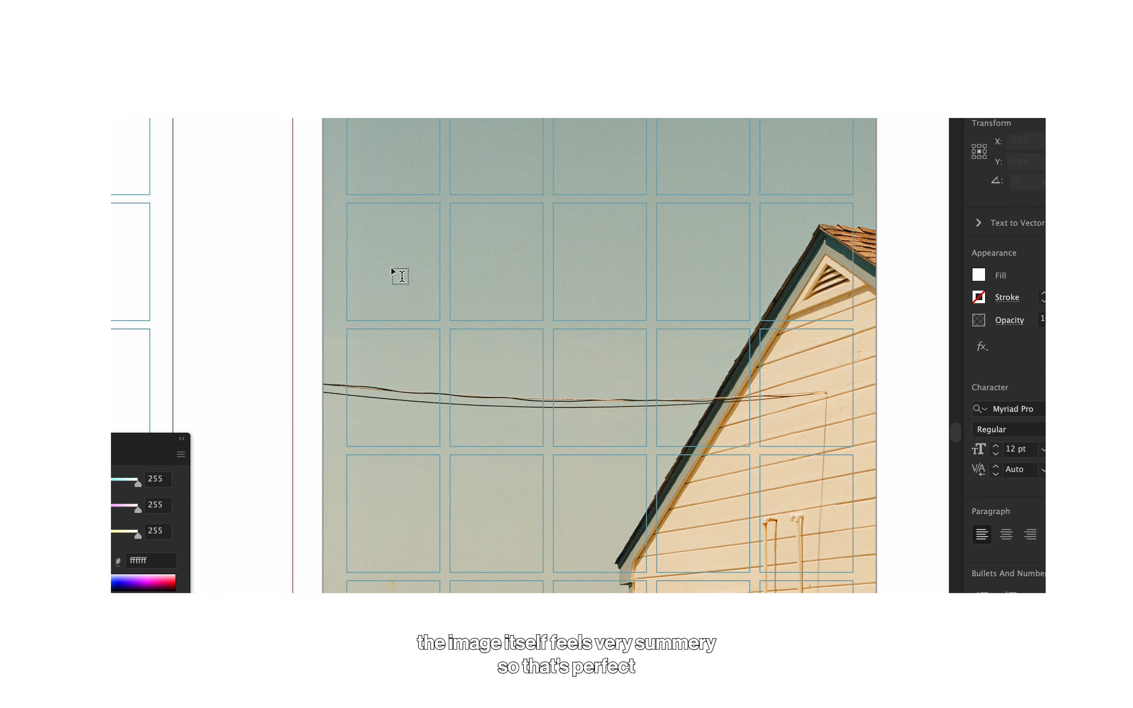
left_click_drag(393, 274, 353, 334)
scroll(329, 295, "up", 1)
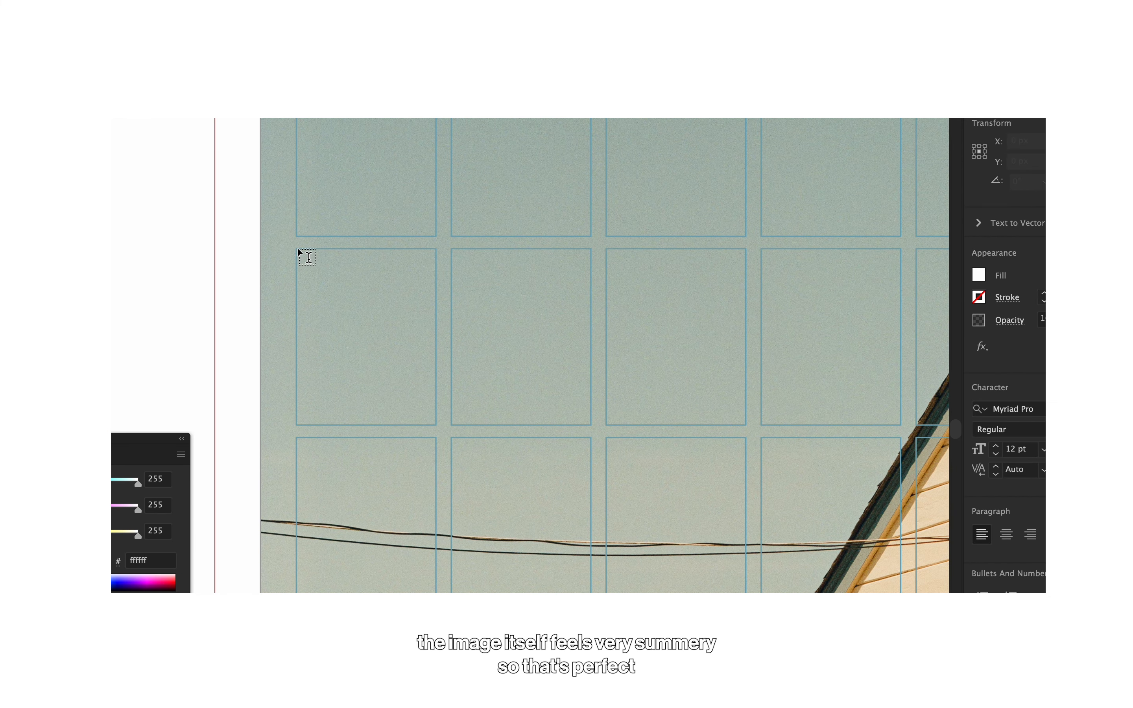
left_click_drag(300, 251, 437, 304)
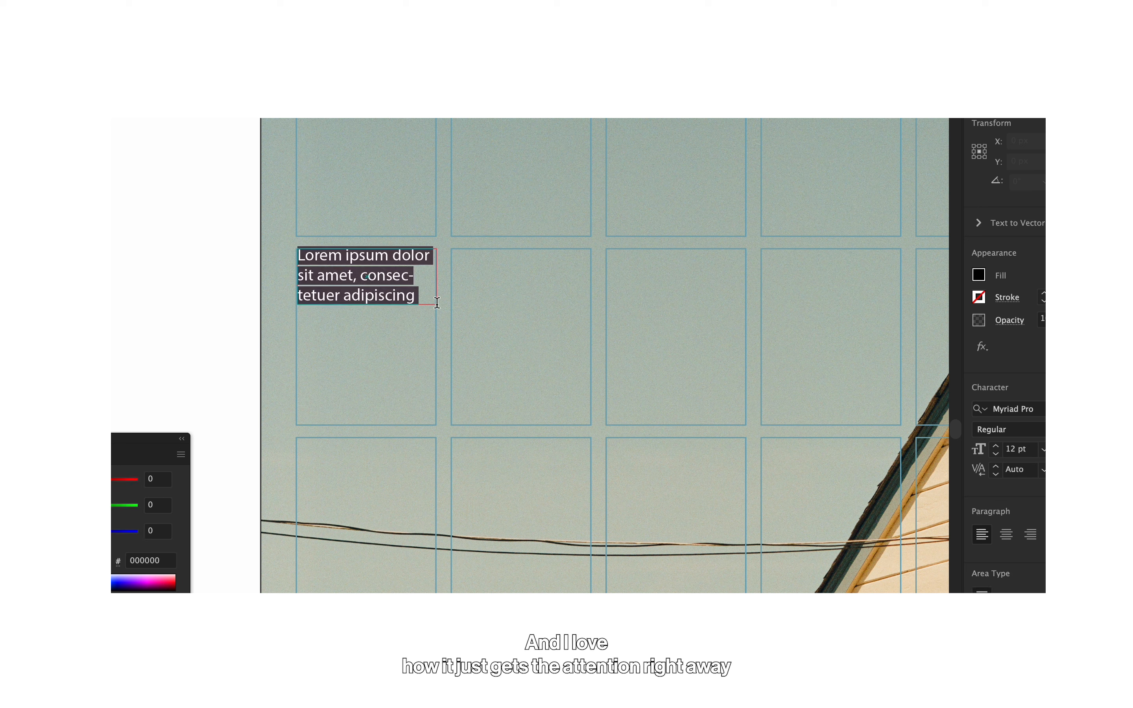
type("MORNING")
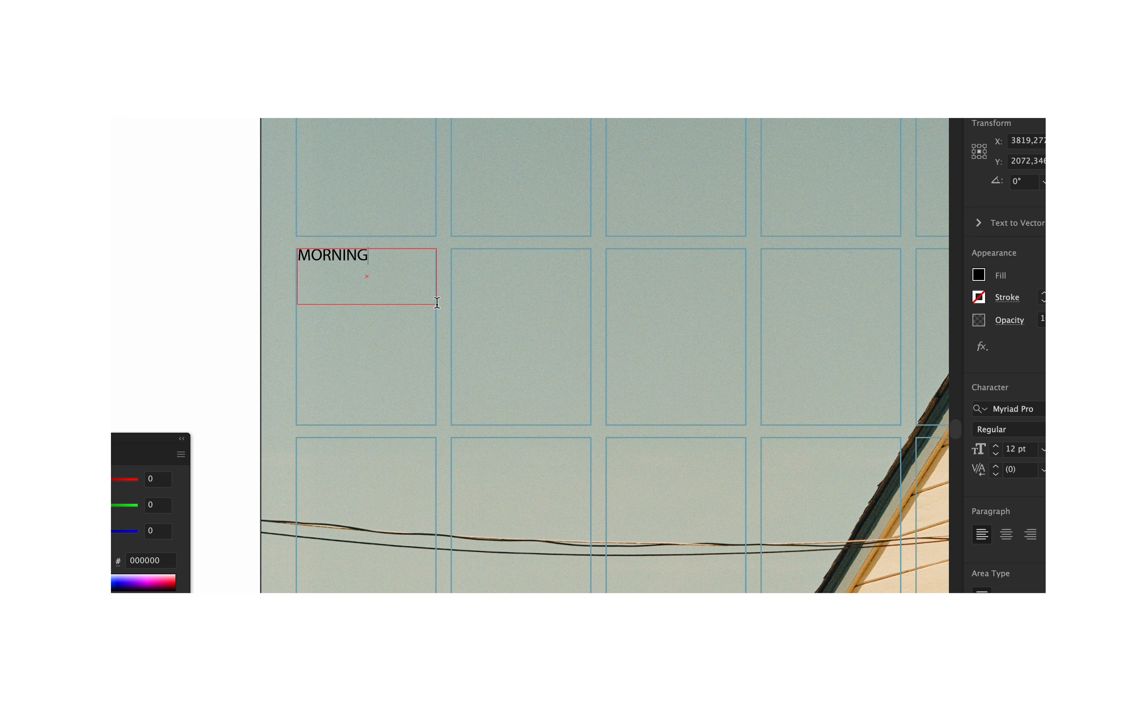
- Format the MORNING label in white Pretendard Bold at 16 pt
key("Escape")
left_click(1011, 409)
type("preten")
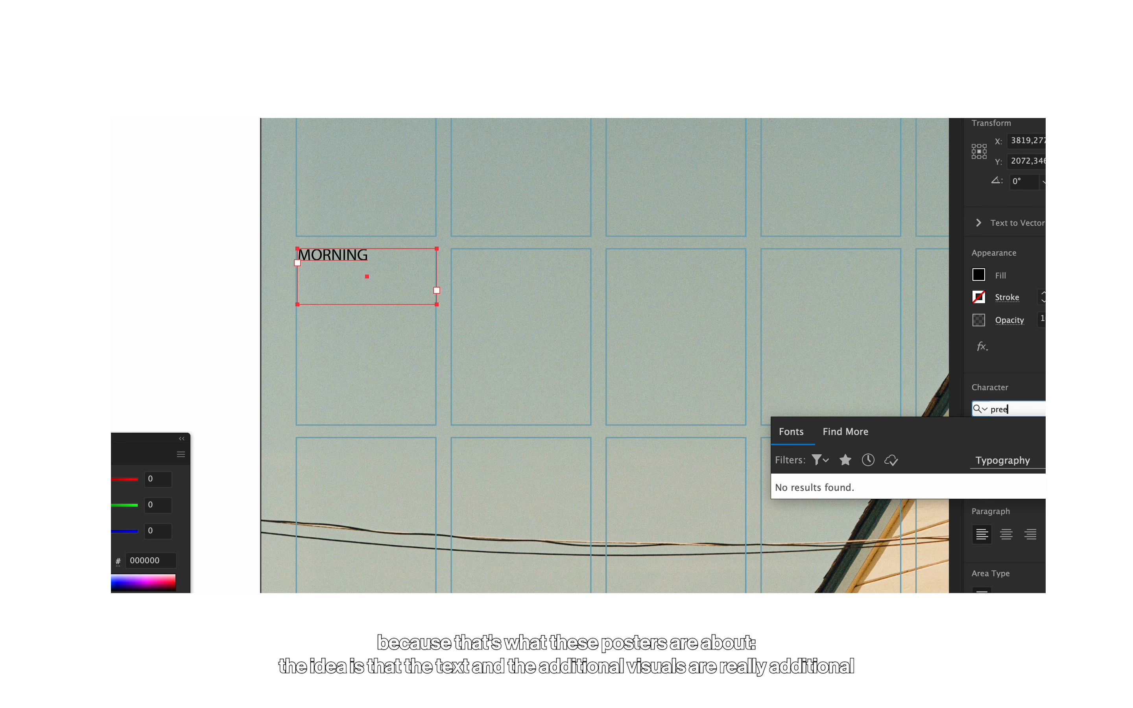
left_click(920, 632)
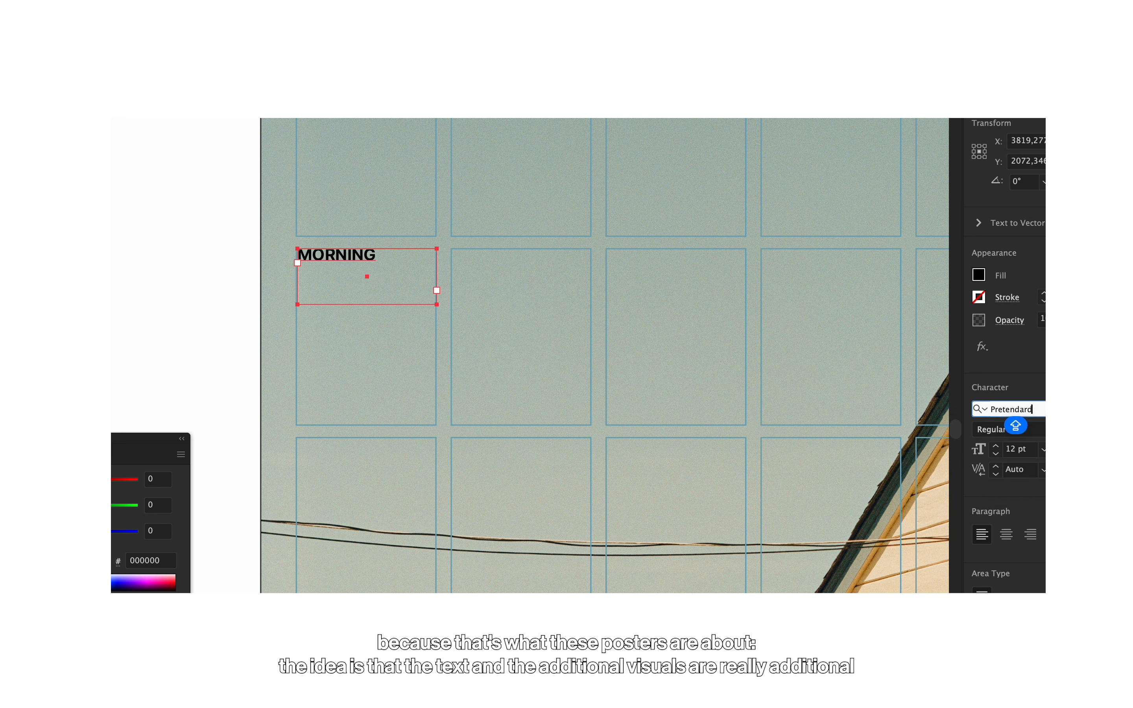
key("i")
left_click(175, 371, "shift")
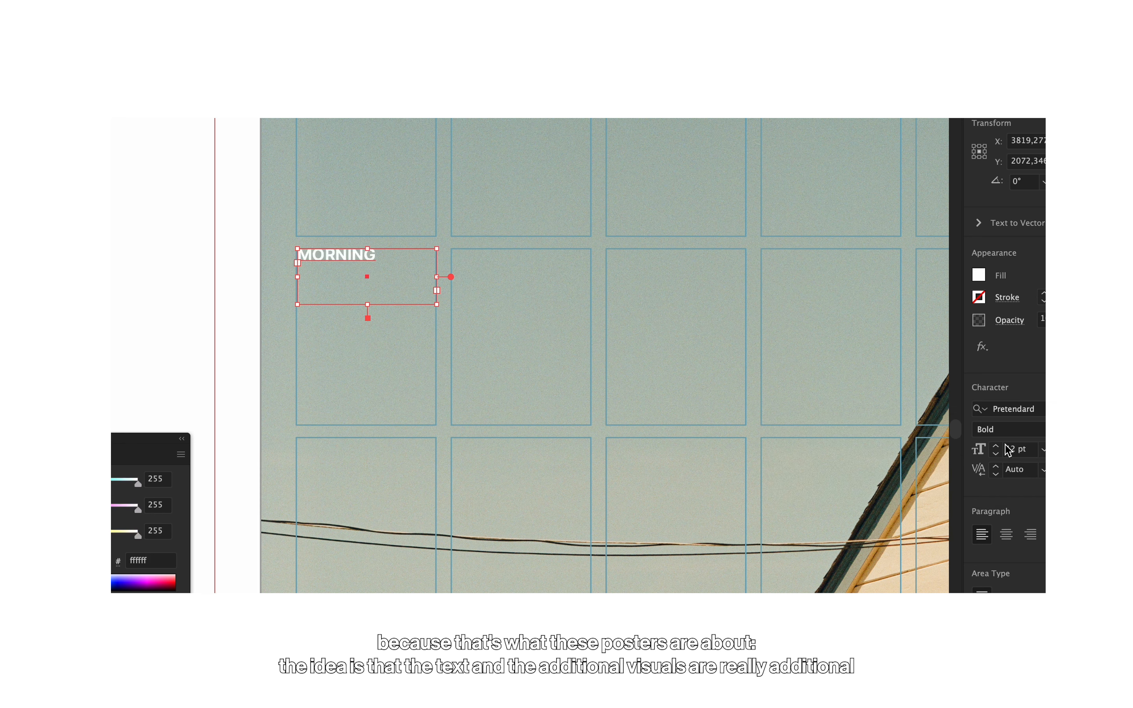
scroll(1007, 448, "up", 1)
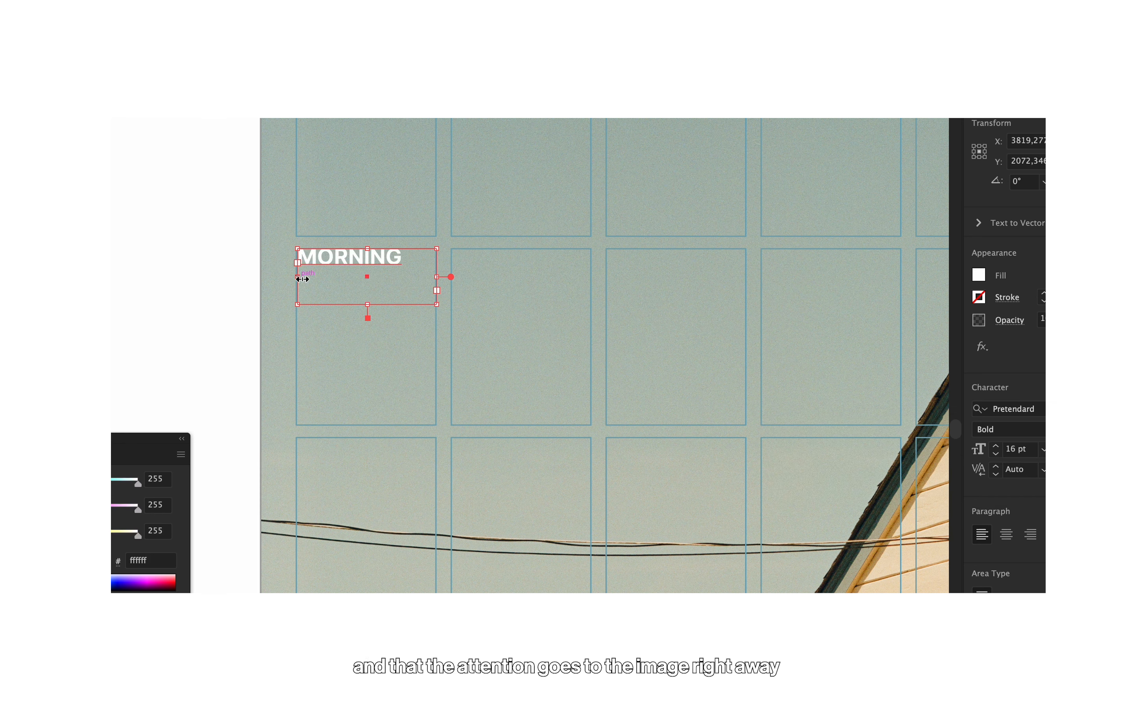
- Duplicate the MORNING label into the third grid column, centre its text and change it to "MIDDAY"
left_click_drag(302, 279, 625, 269)
left_click(1005, 534)
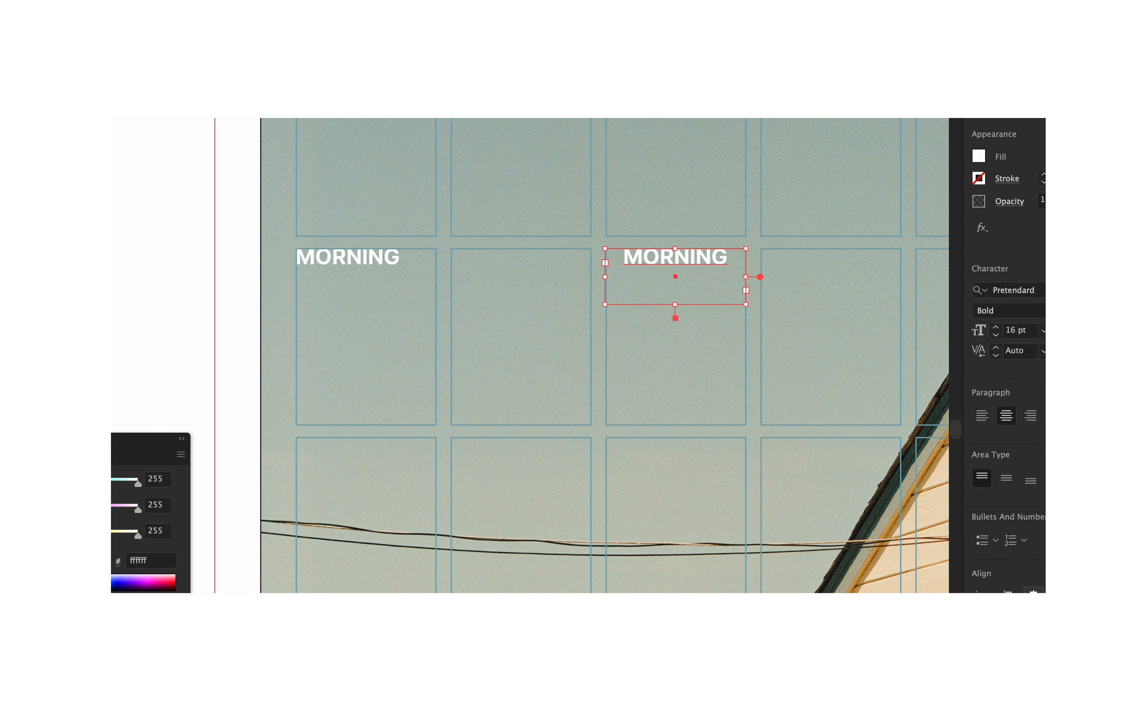
scroll(843, 492, "right", 3)
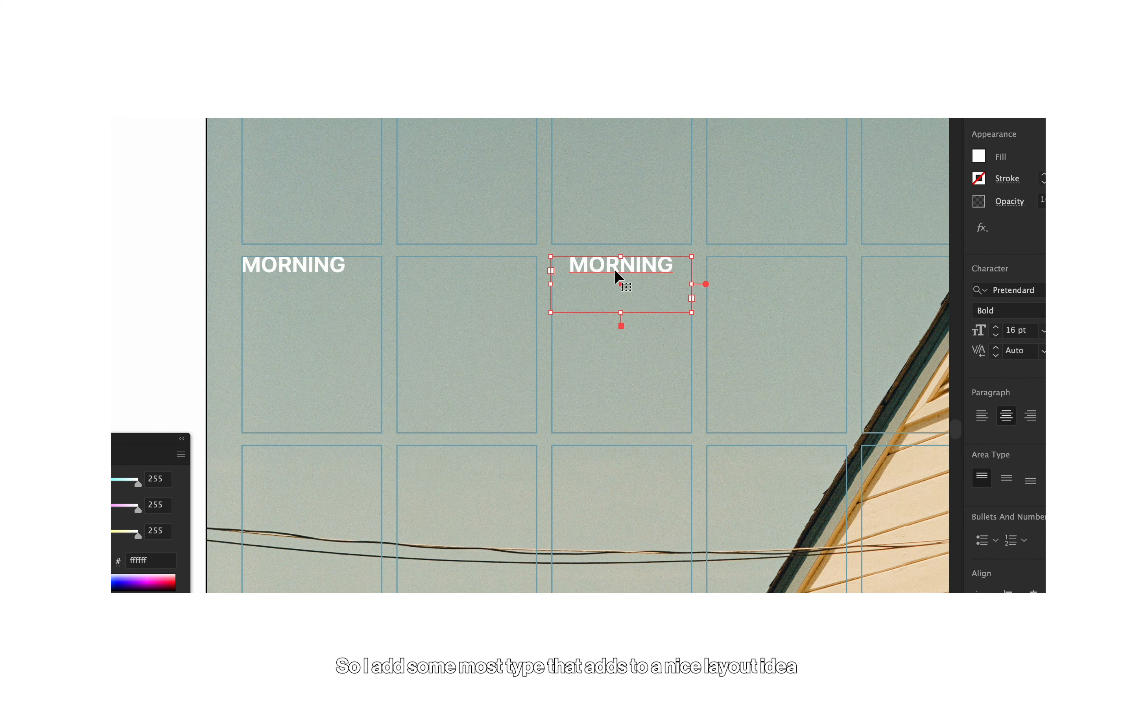
double_click(615, 270)
double_click(615, 269)
type("MIDDAY")
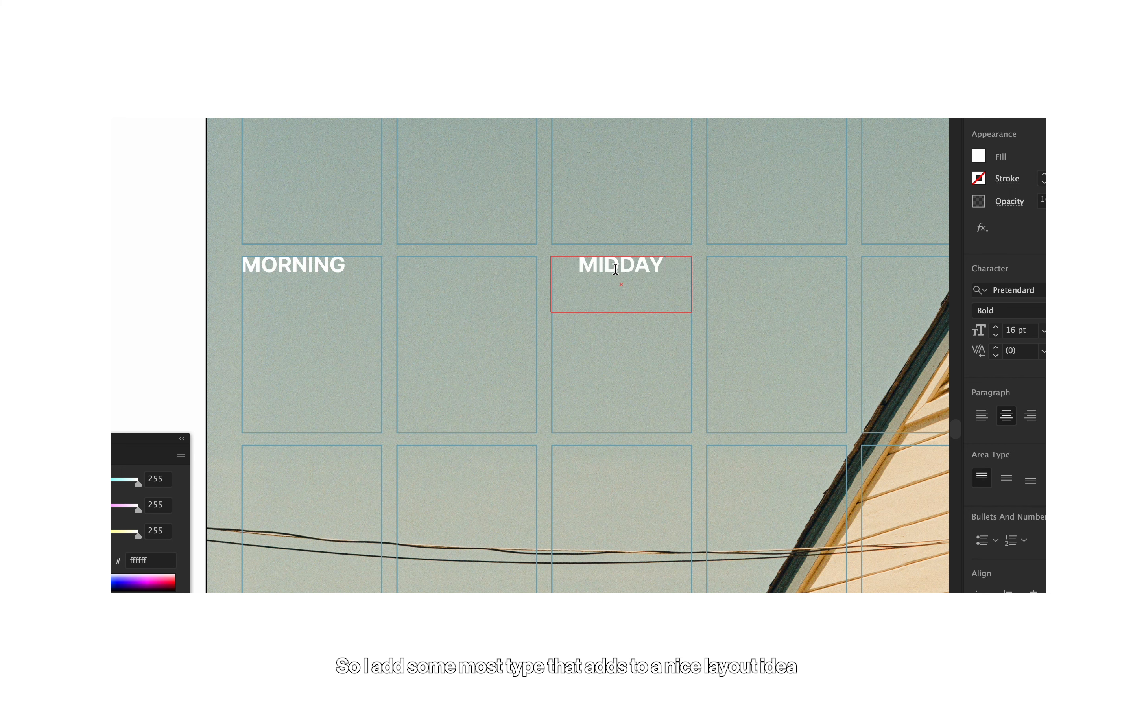
- Duplicate the MIDDAY label into the fifth grid column, align its text right and change it to "NIGHT"
key("Escape")
scroll(630, 267, "right", 5)
left_click_drag(500, 277, 776, 279)
left_click(1030, 415)
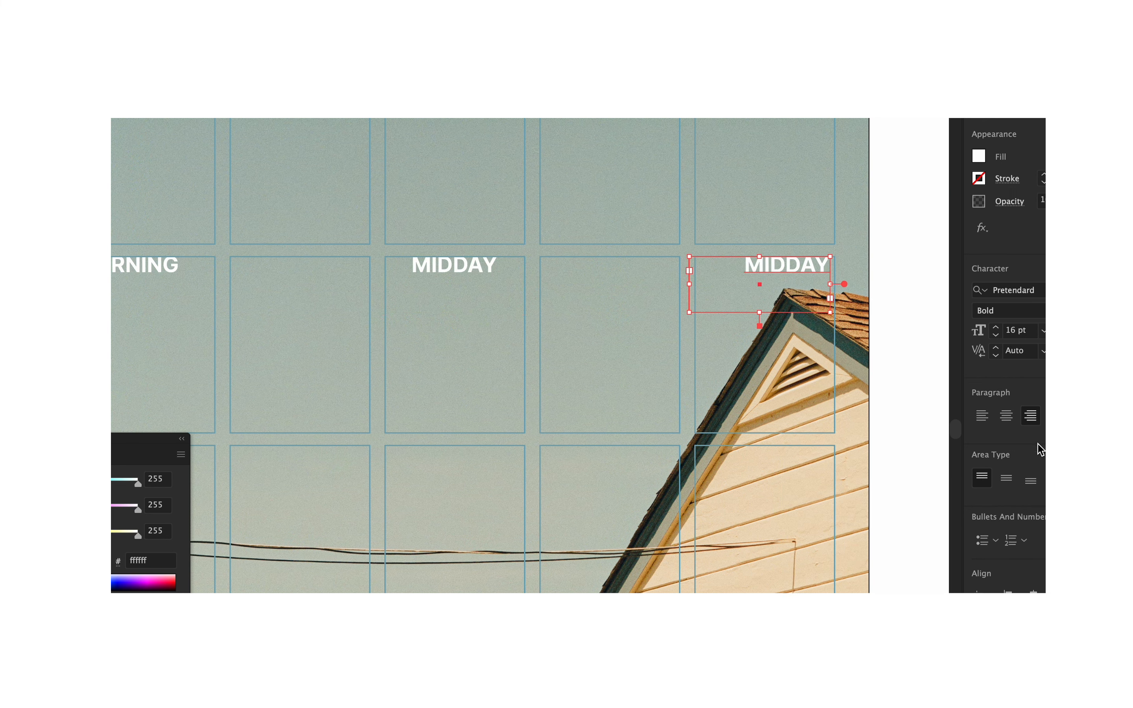
key("Right")
key("Right")
key("Right")
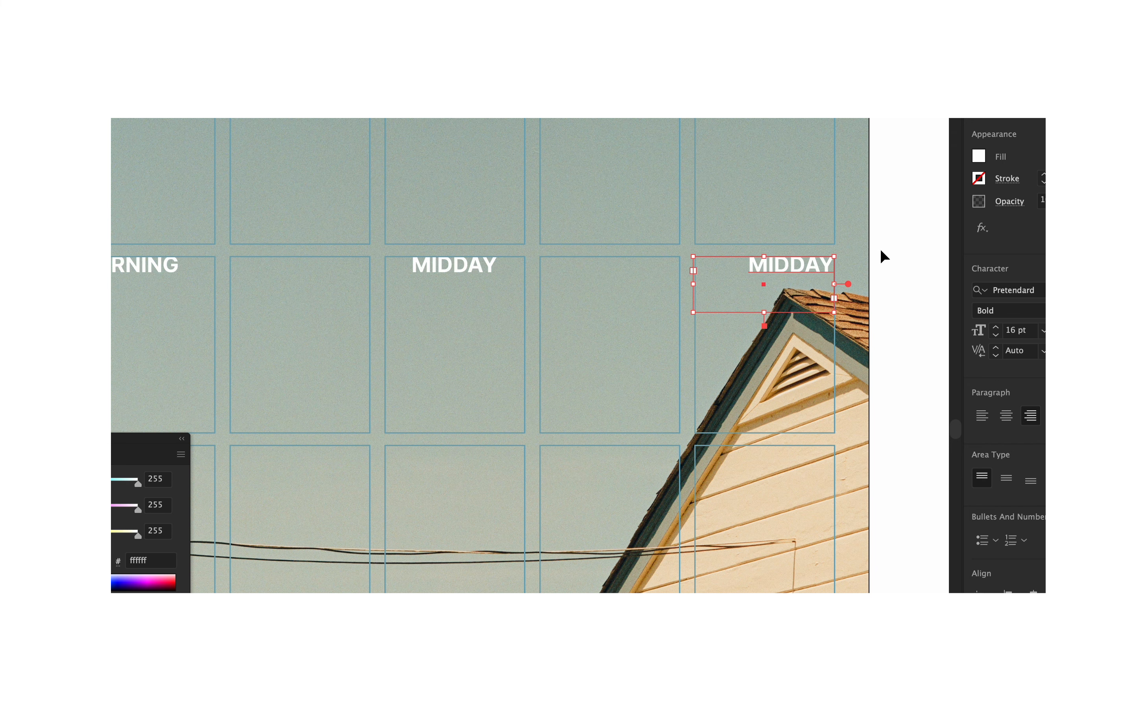
type("NIGHT")
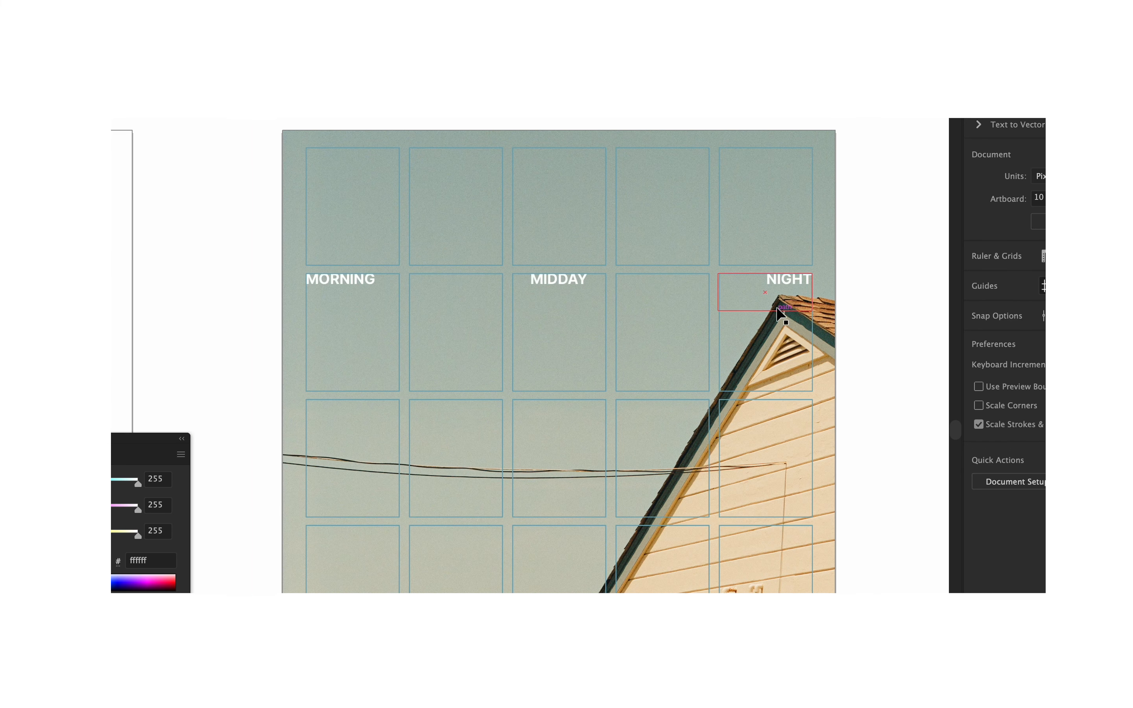
- Move the MORNING, MIDDAY and NIGHT labels together up about 20 px, into the lower edge of the first grid row
left_click(772, 284)
left_click(554, 276, "shift")
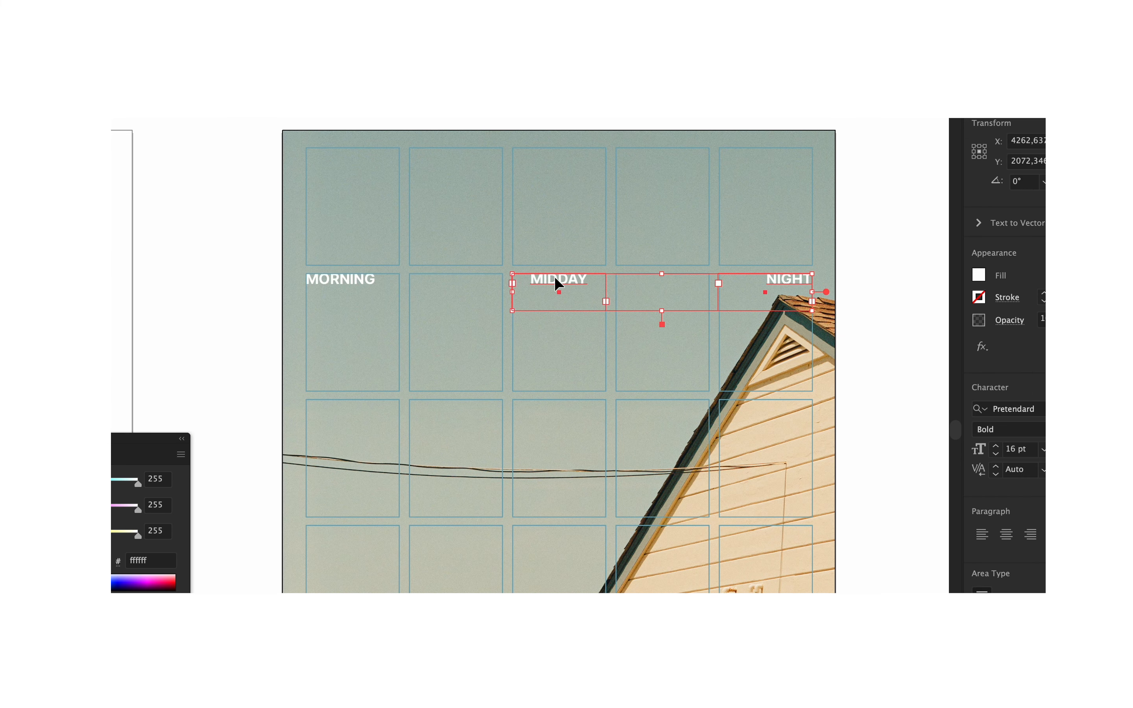
left_click(339, 280, "shift")
left_click_drag(560, 280, 562, 261)
- Place the white "memories of summer" title in Pretendard Medium 88 pt, right-aligned, in the second grid row below the labels
scroll(644, 392, "down", 5)
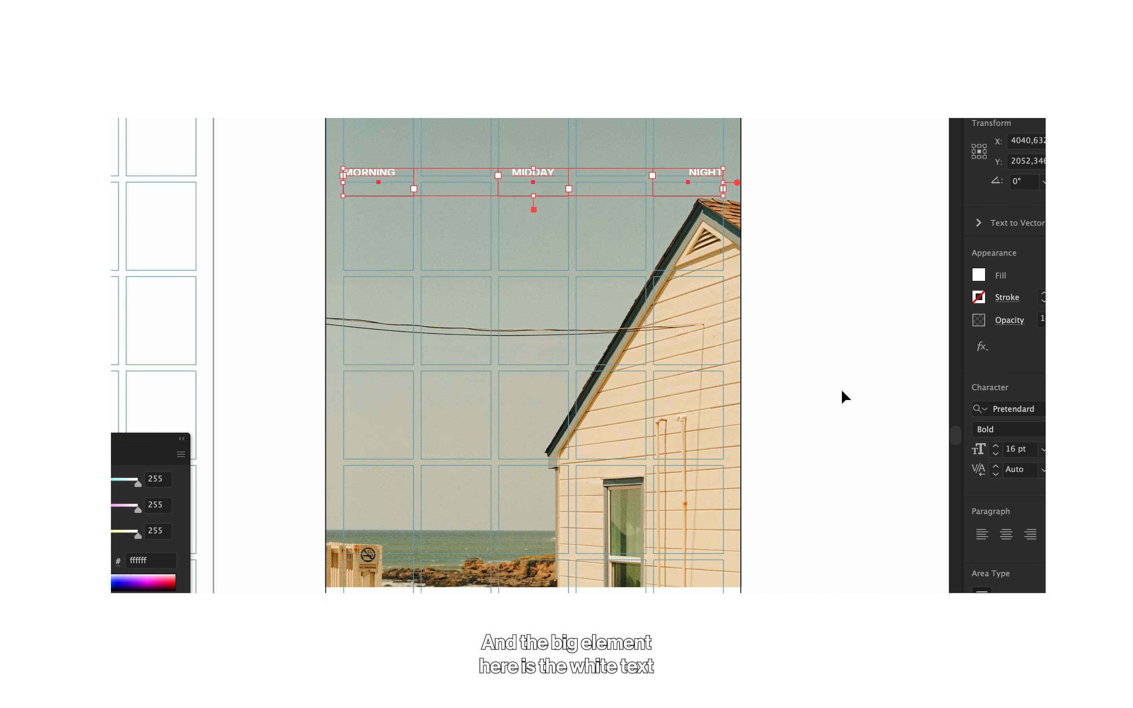
left_click(699, 447)
left_click_drag(699, 447, 664, 485)
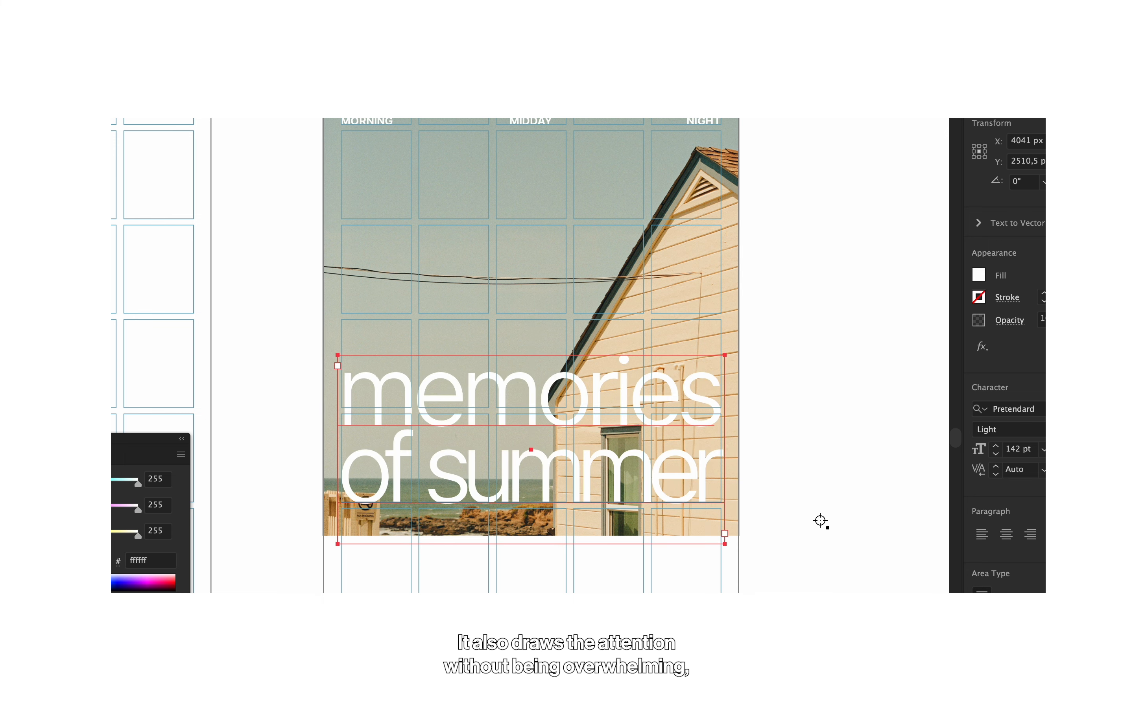
left_click(772, 525)
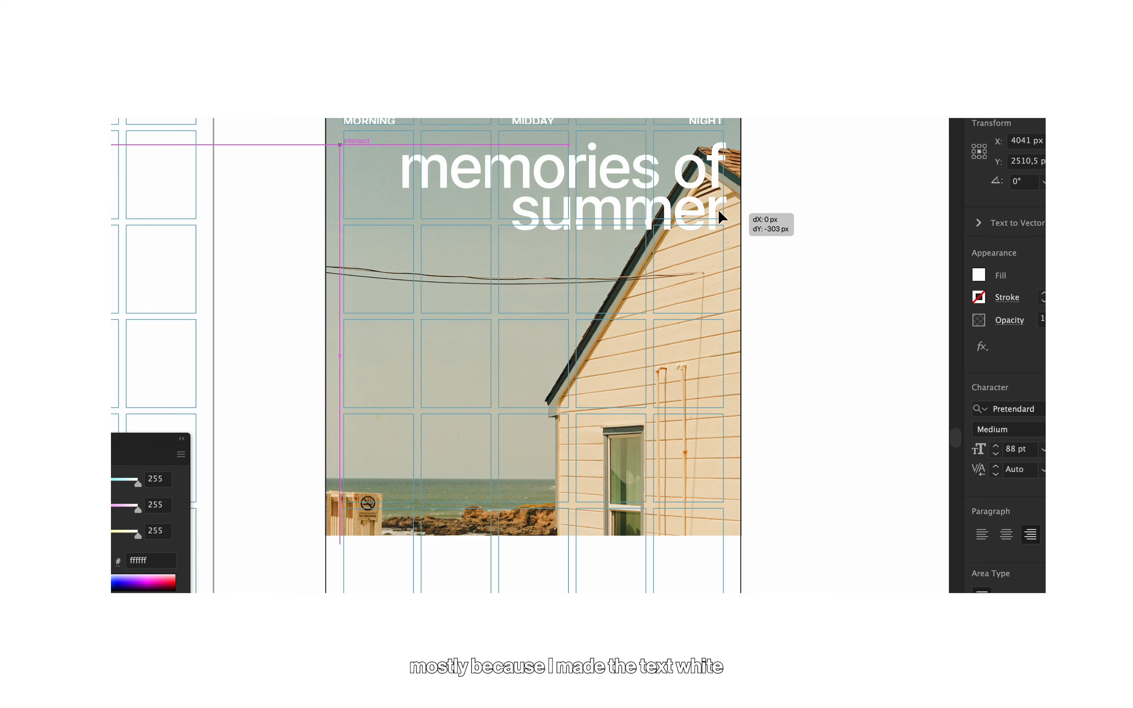
left_click_drag(717, 209, 716, 199)
scroll(716, 199, "up", 1)
scroll(716, 199, "up", 5)
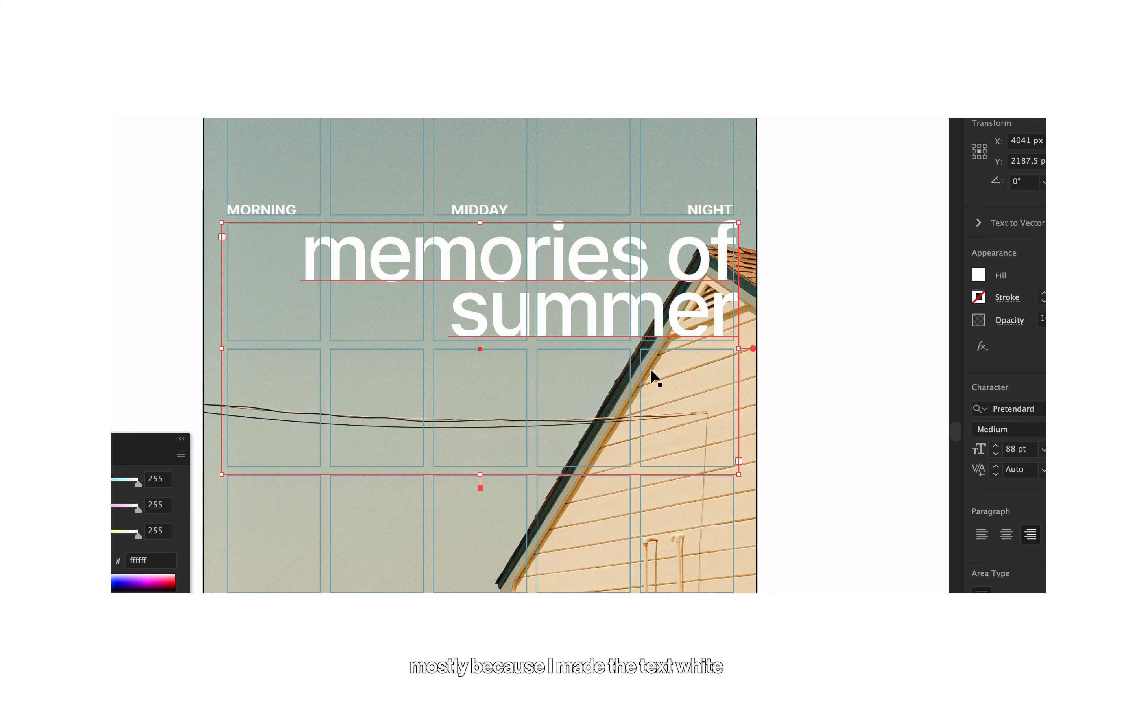
- Shrink the title's text frame towards its upper right and nudge it left and down to align with the grid's right edge
left_click_drag(232, 474, 296, 391)
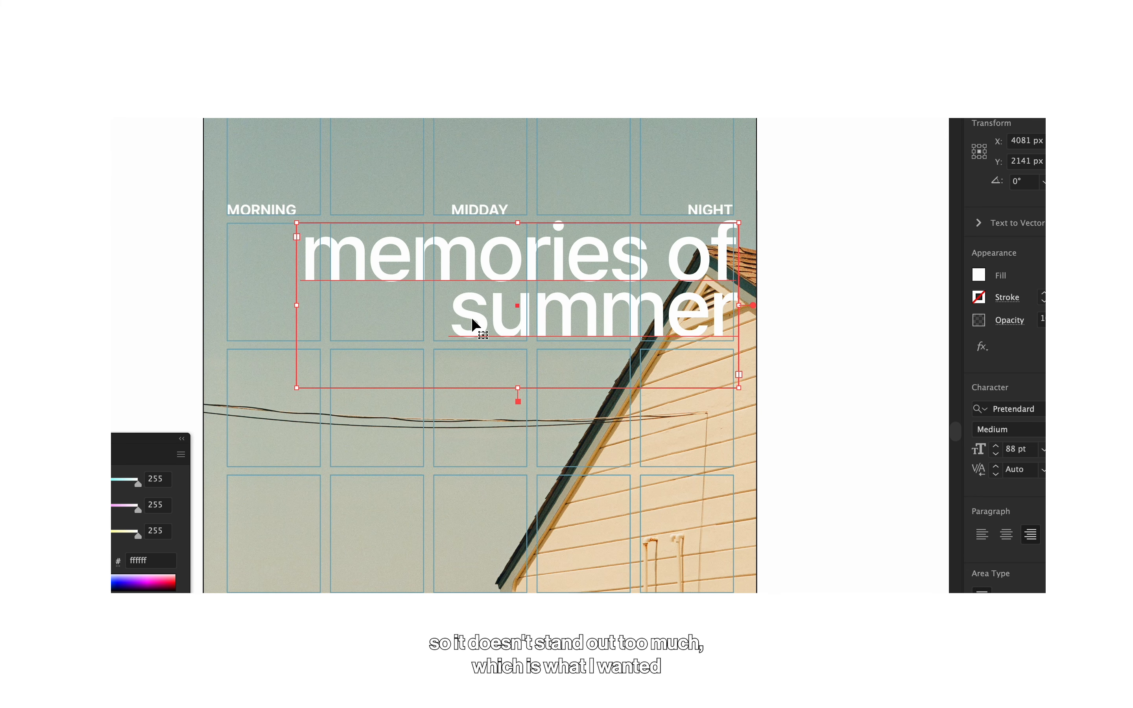
key("Down")
key("Left")
key("Left")
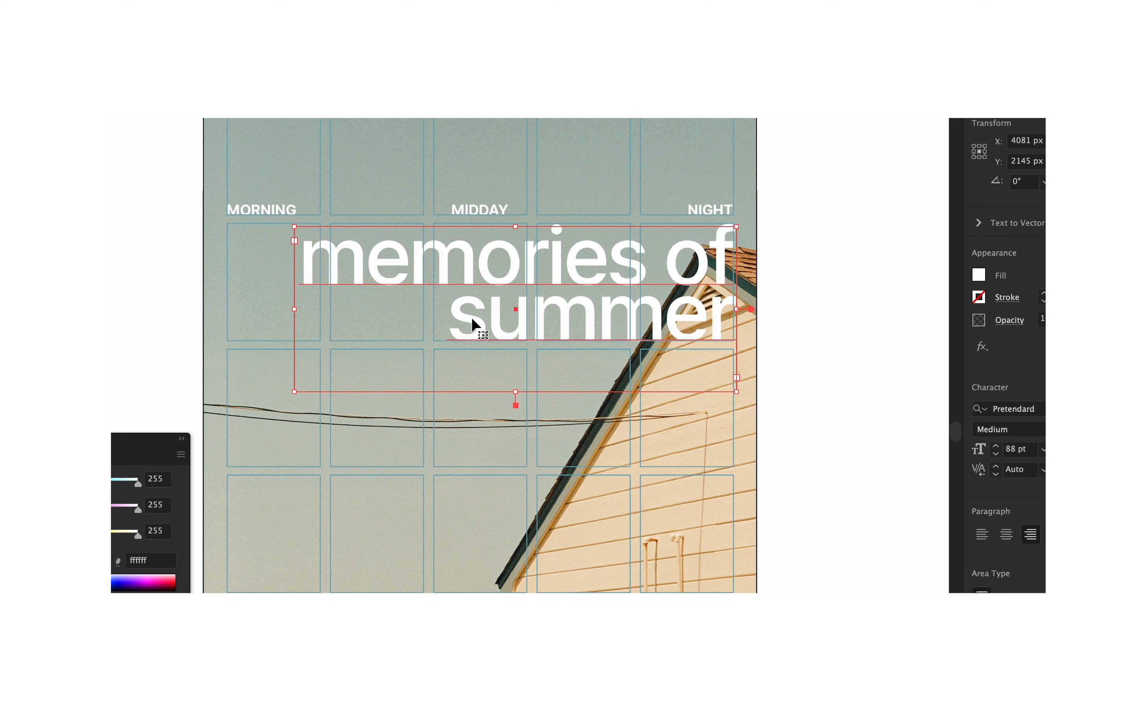
key("Left")
key("Down")
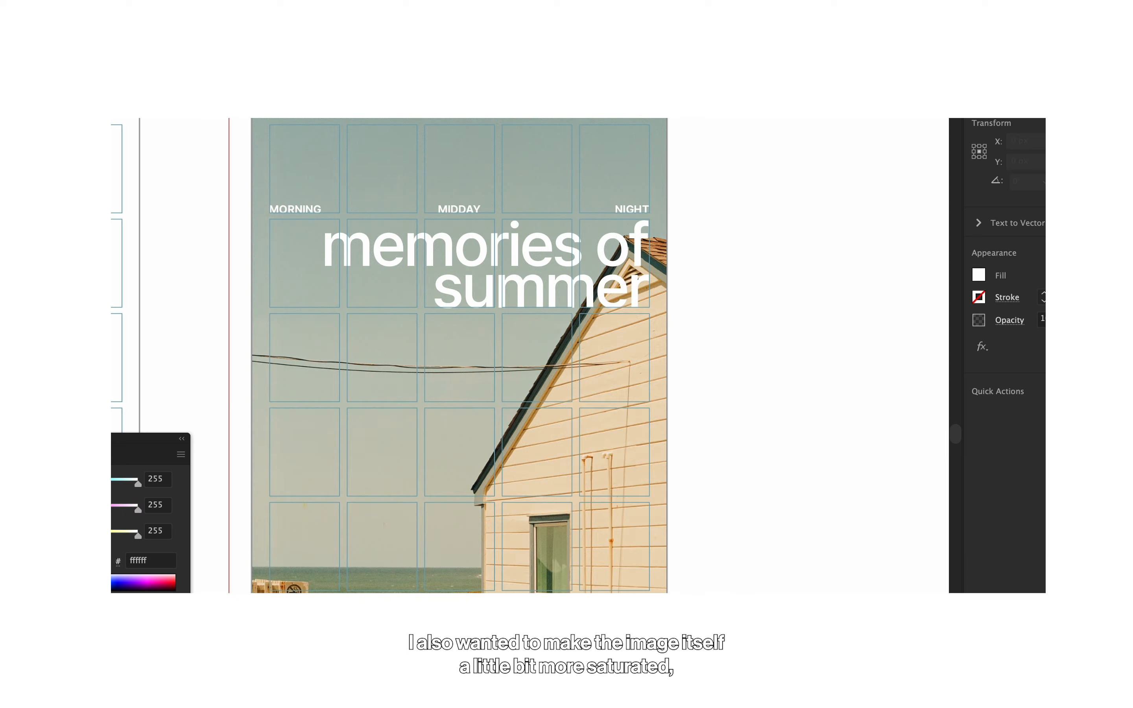
- Cover the house photo with a white rectangle placed behind the text and set its opacity to 30%
left_click_drag(233, 98, 684, 642)
left_click_drag(793, 533, 596, 419)
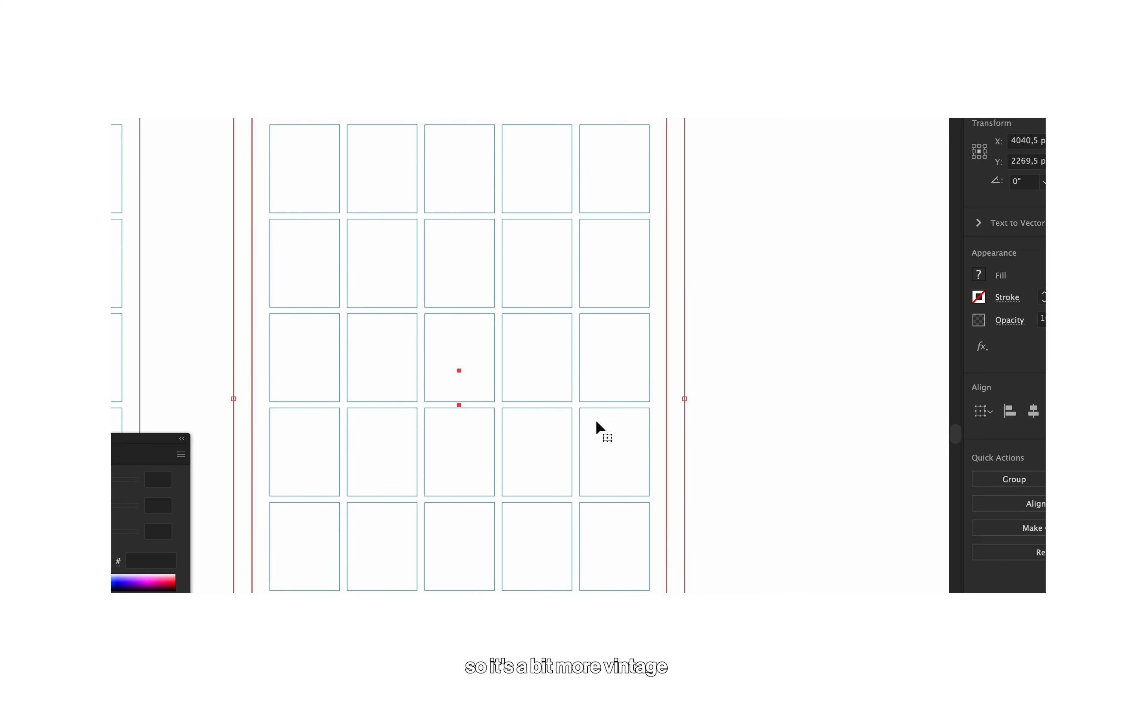
left_click(646, 462)
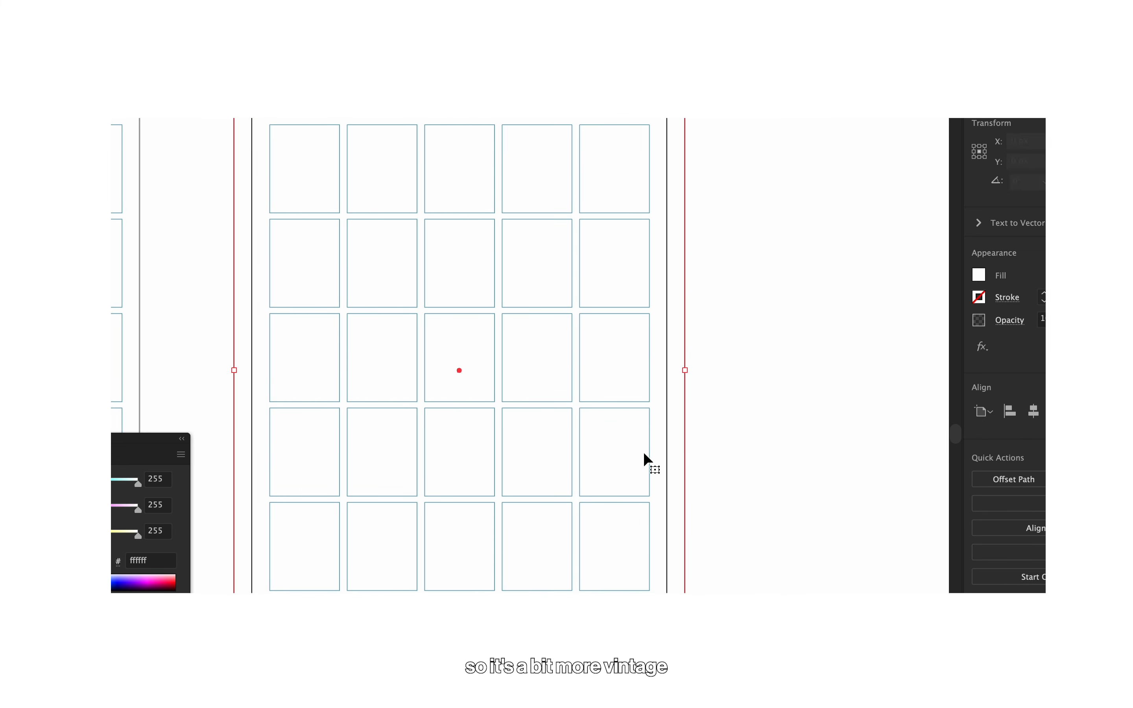
left_click(1042, 319)
type("30")
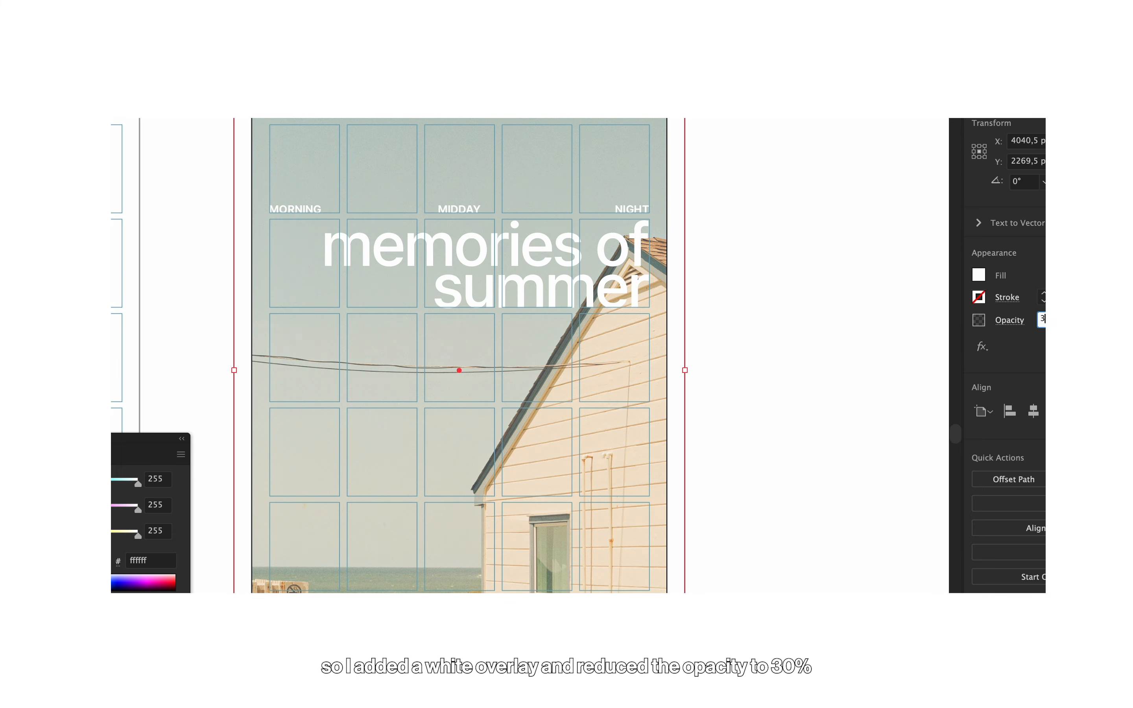
left_click(838, 429)
- Position the "SUMMER MEMORIES SHOT ON FILM" and "ƒ/5.0 JUNE / AUG .24" captions in the white bar below the photo
scroll(803, 435, "down", 5)
left_click(608, 546)
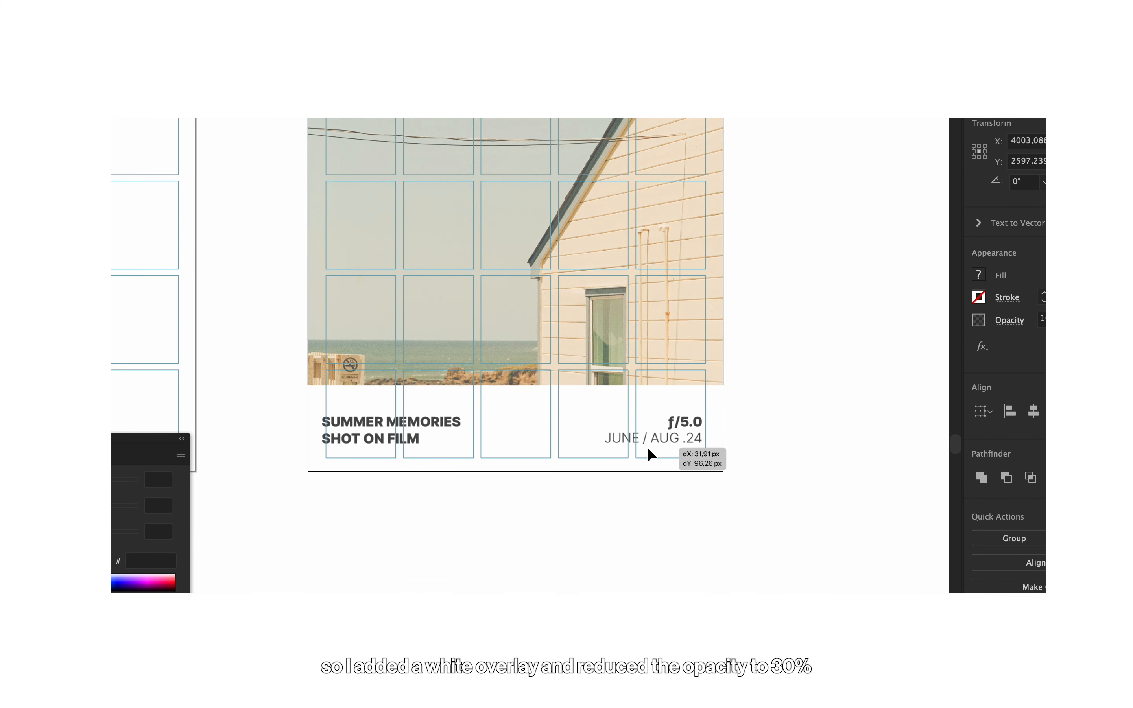
left_click_drag(647, 447, 662, 445)
scroll(654, 437, "up", 3)
left_click(828, 464)
scroll(775, 464, "up", 10)
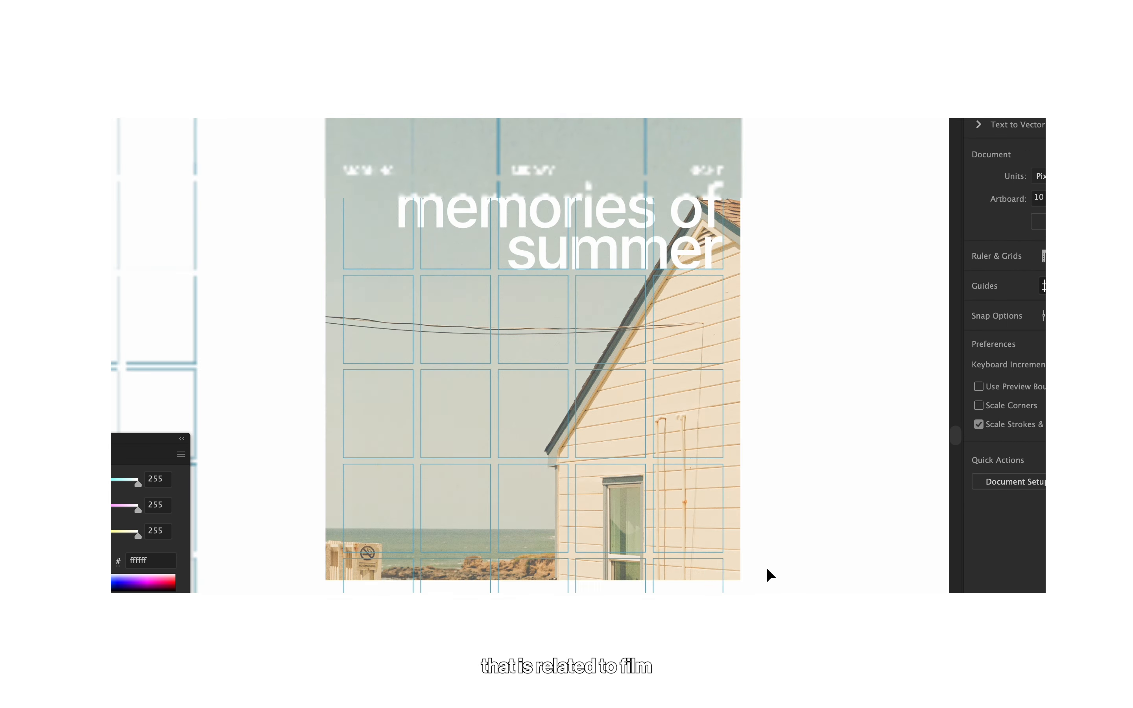
- Place the 20/24 and "& the design" branding atop the first grid row and copy the NIGHT label, right-aligned, atop the fifth column
left_click_drag(533, 367, 311, 230)
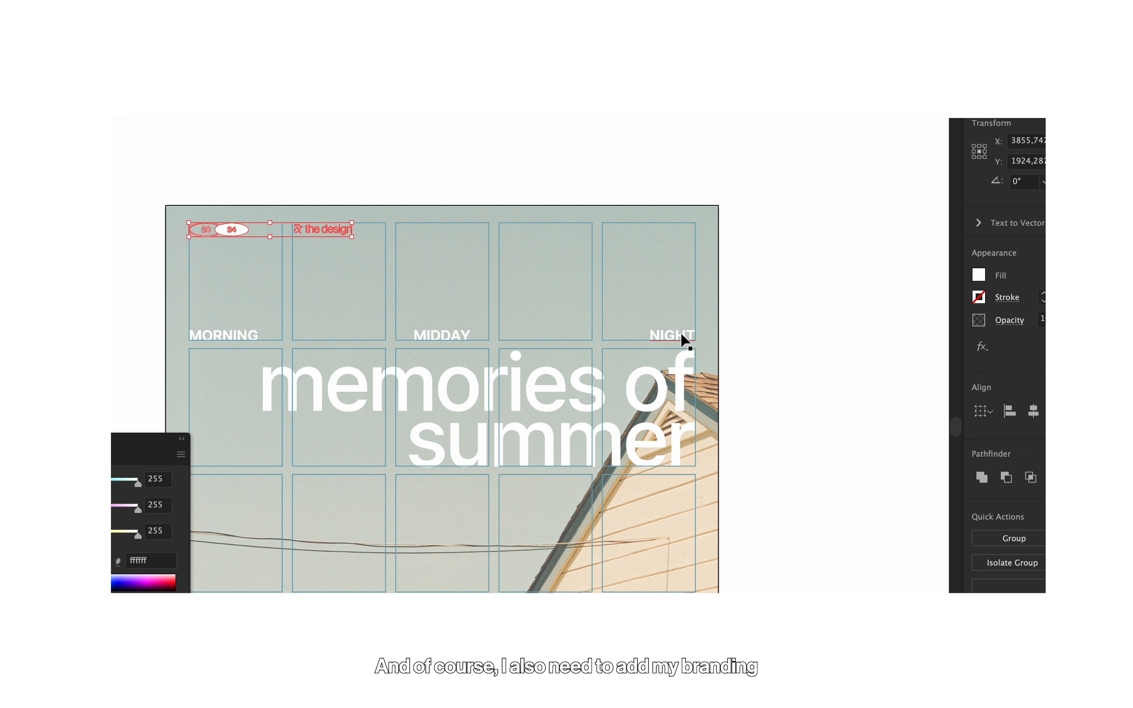
left_click_drag(679, 329, 682, 229)
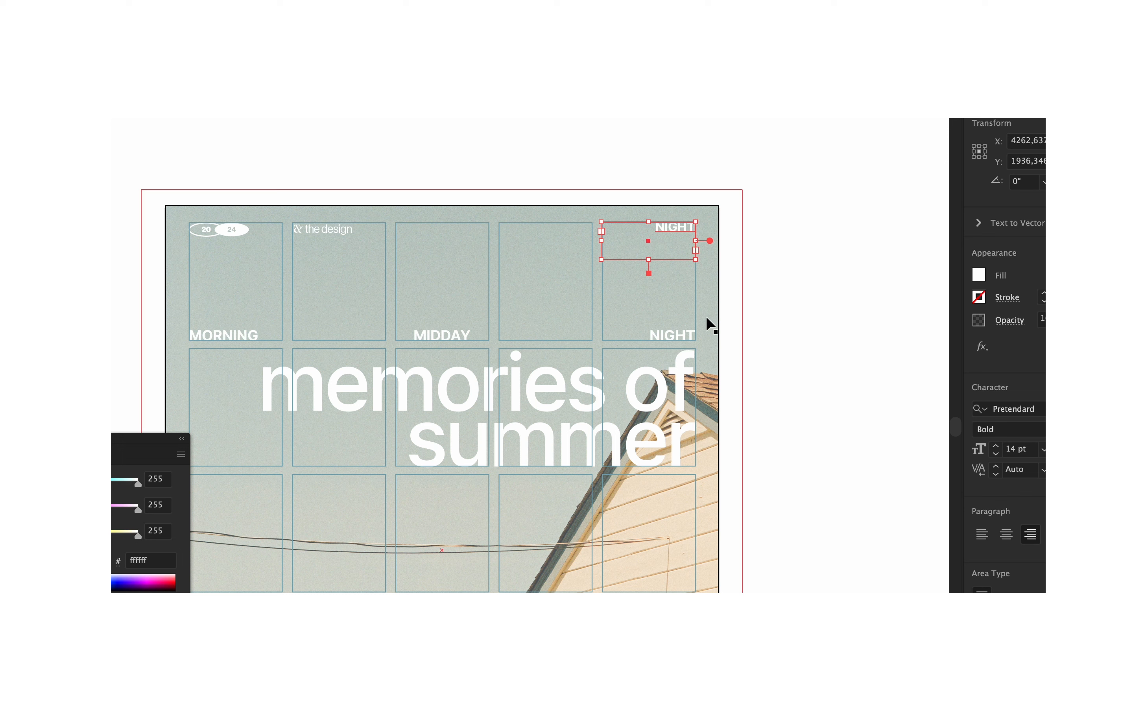
key("i")
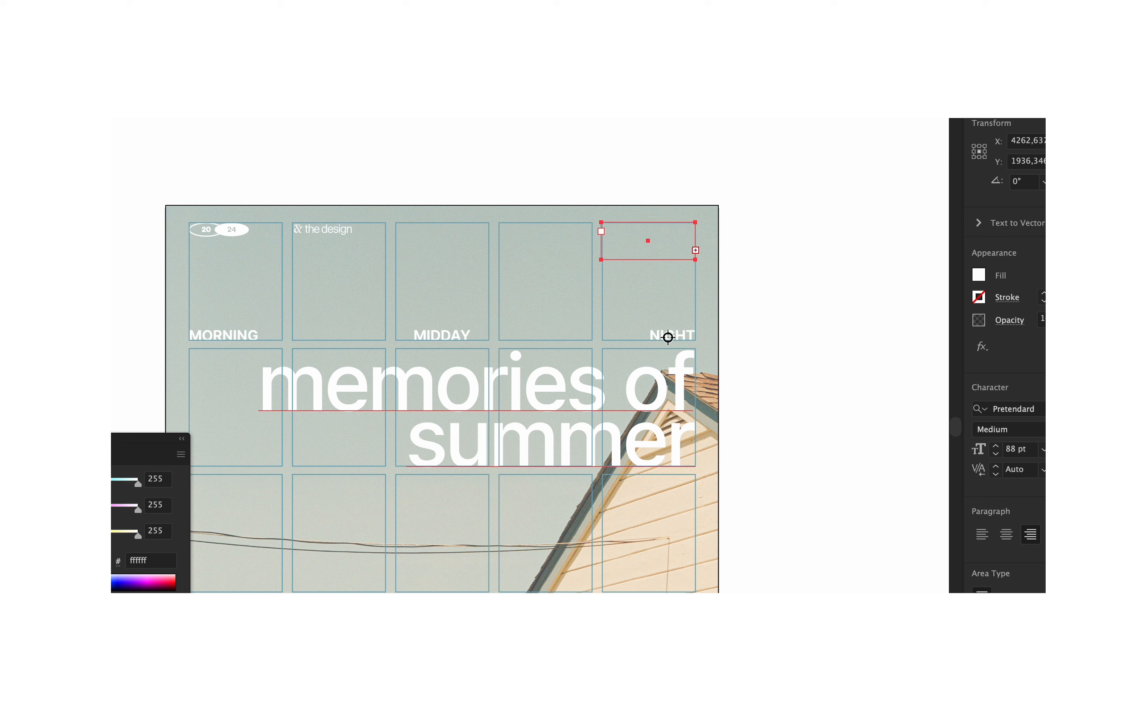
left_click(452, 329)
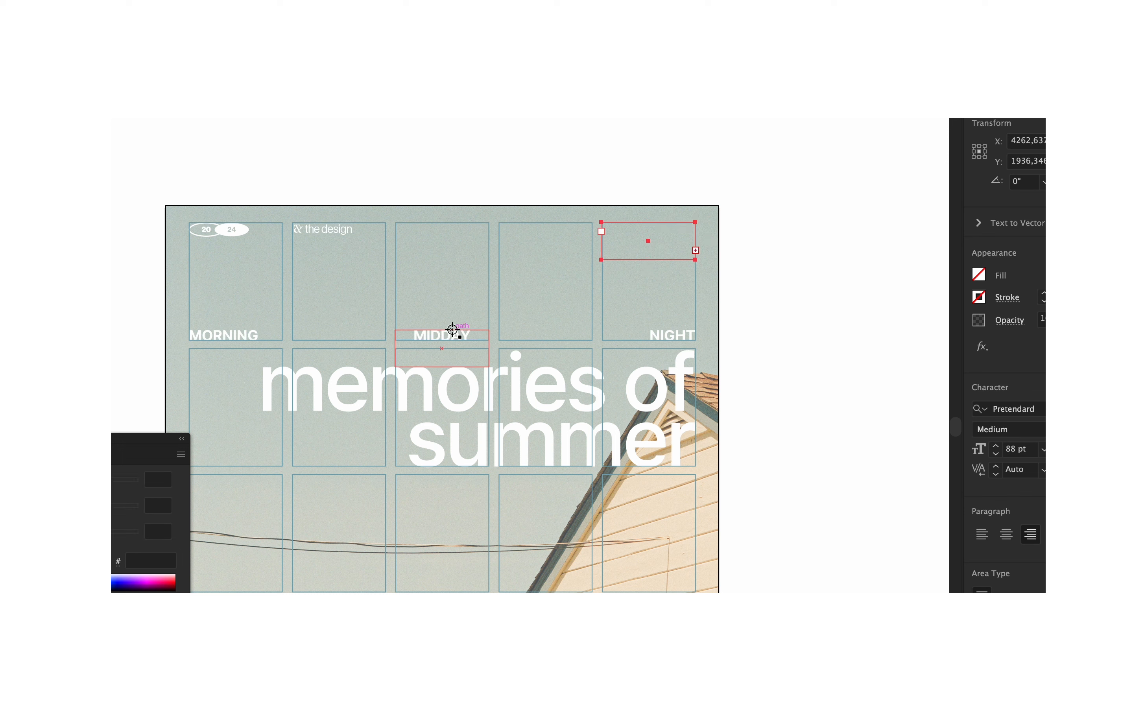
left_click(209, 336)
scroll(209, 336, "up", 2)
scroll(581, 418, "right", 2)
scroll(581, 417, "up", 2)
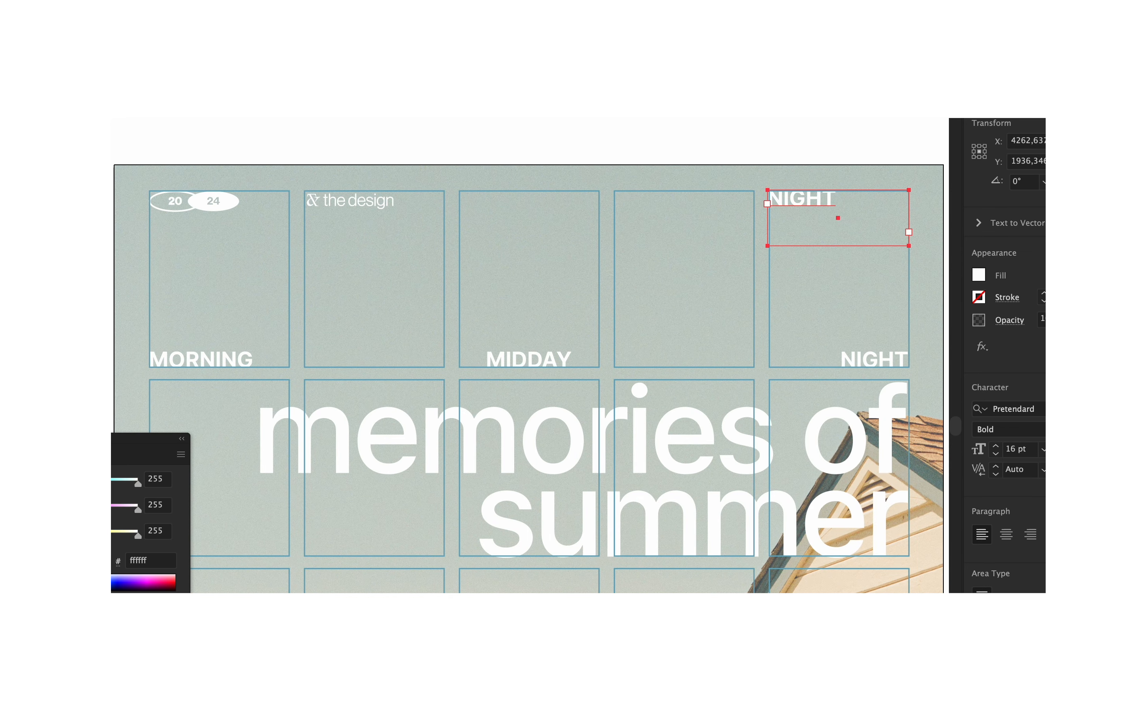
left_click(1030, 534)
- Change the upper NIGHT copy to "with Stills", nudge it down 1 px and set it to 13 pt
double_click(865, 197)
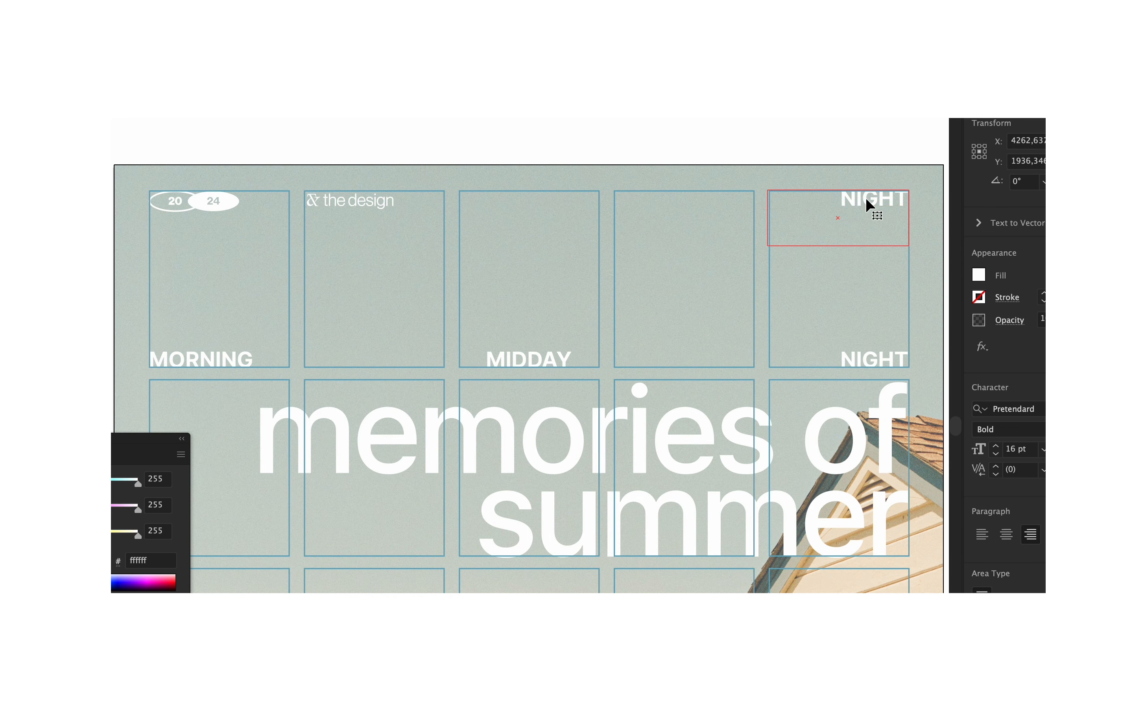
double_click(865, 198)
type("with Stills")
key("Escape")
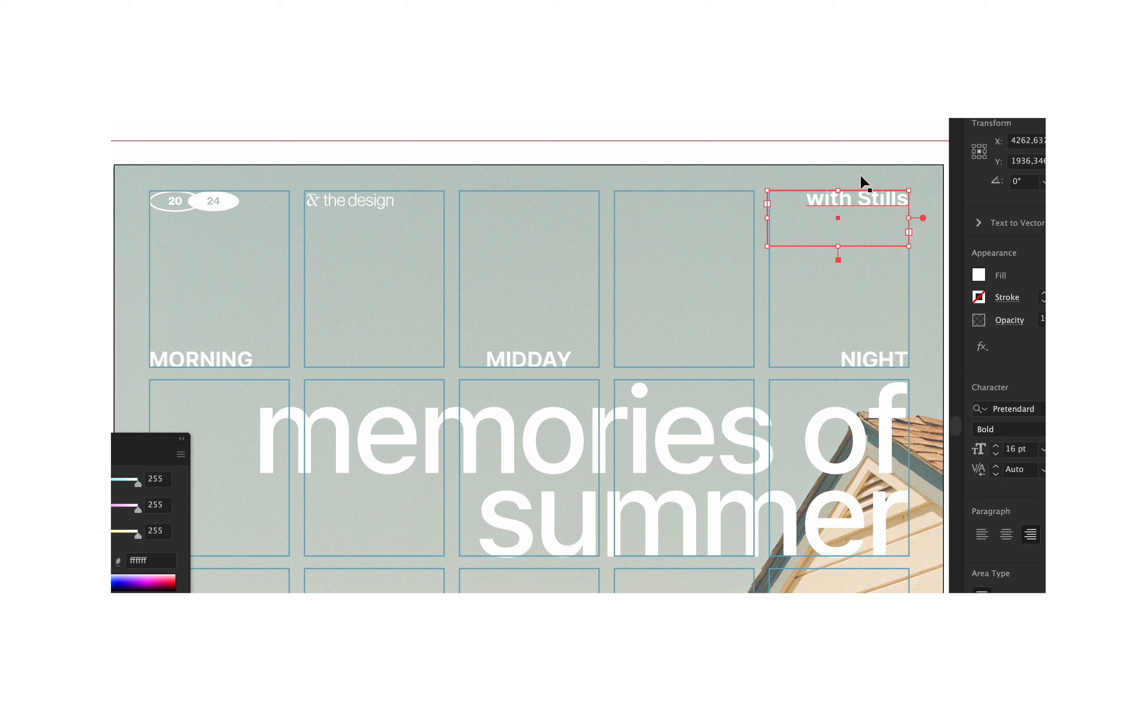
key("Down")
left_click(996, 454)
left_click(995, 454)
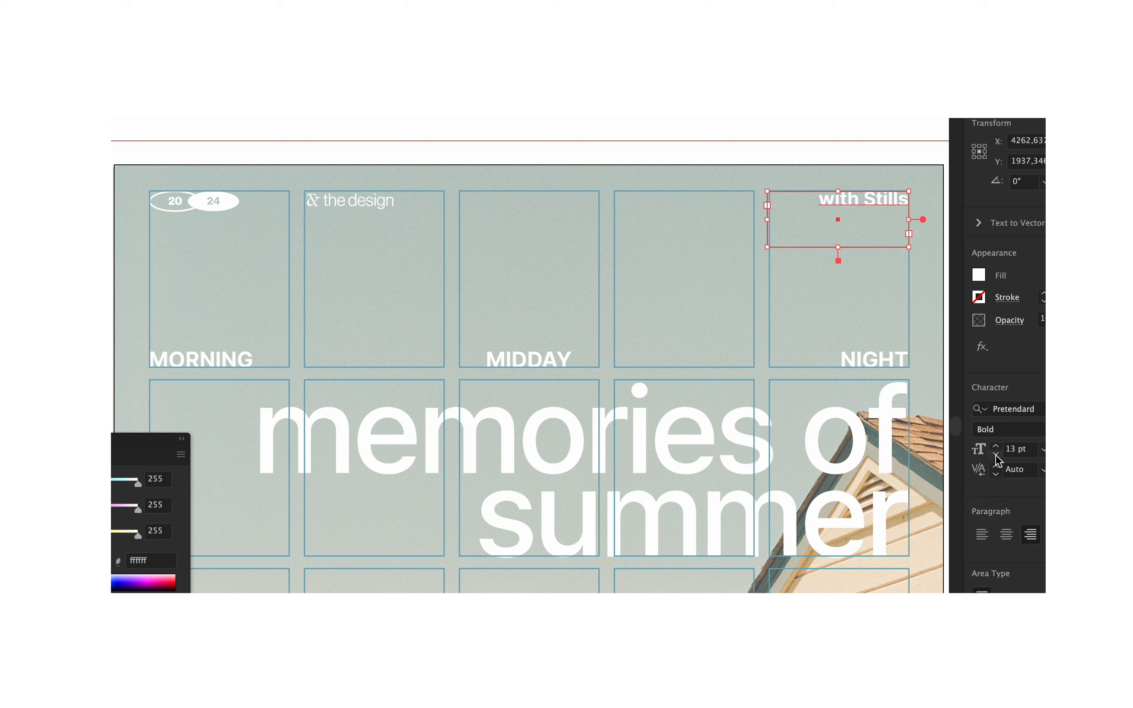
left_click(806, 121)
- Narrow the title's text frame from its left side so the lines break as "memories" and "of summer"
scroll(846, 230, "down", 2)
scroll(794, 122, "down", 4)
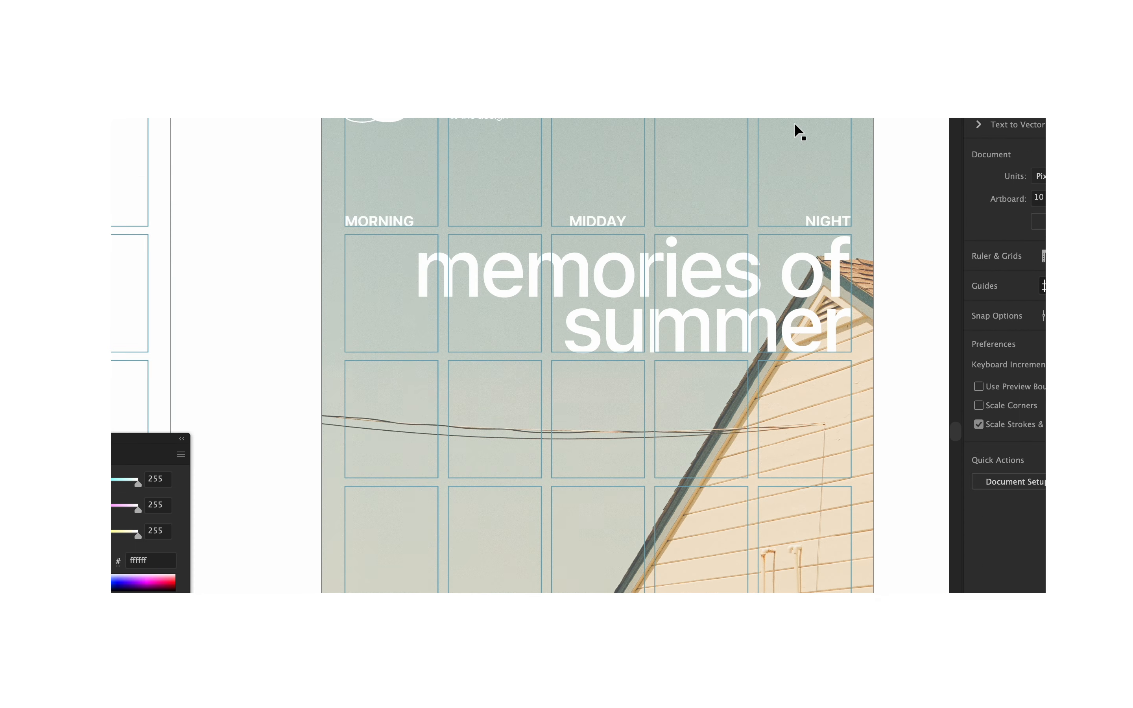
scroll(713, 367, "down", 5)
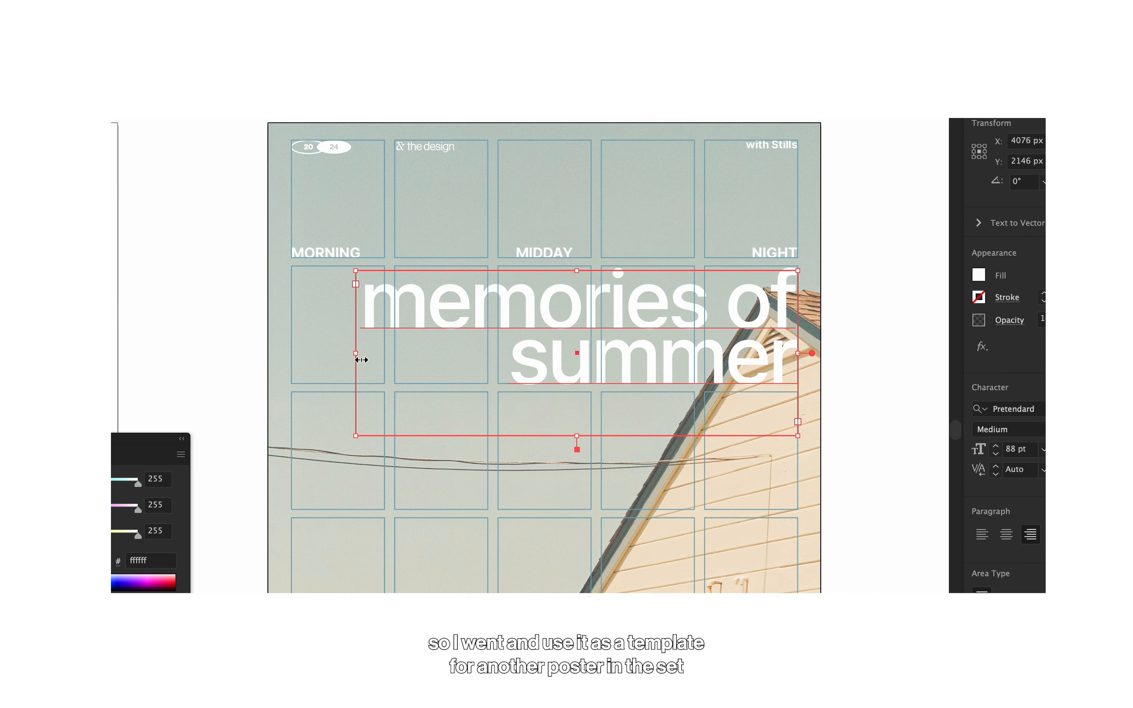
left_click_drag(361, 360, 384, 359)
left_click(359, 357)
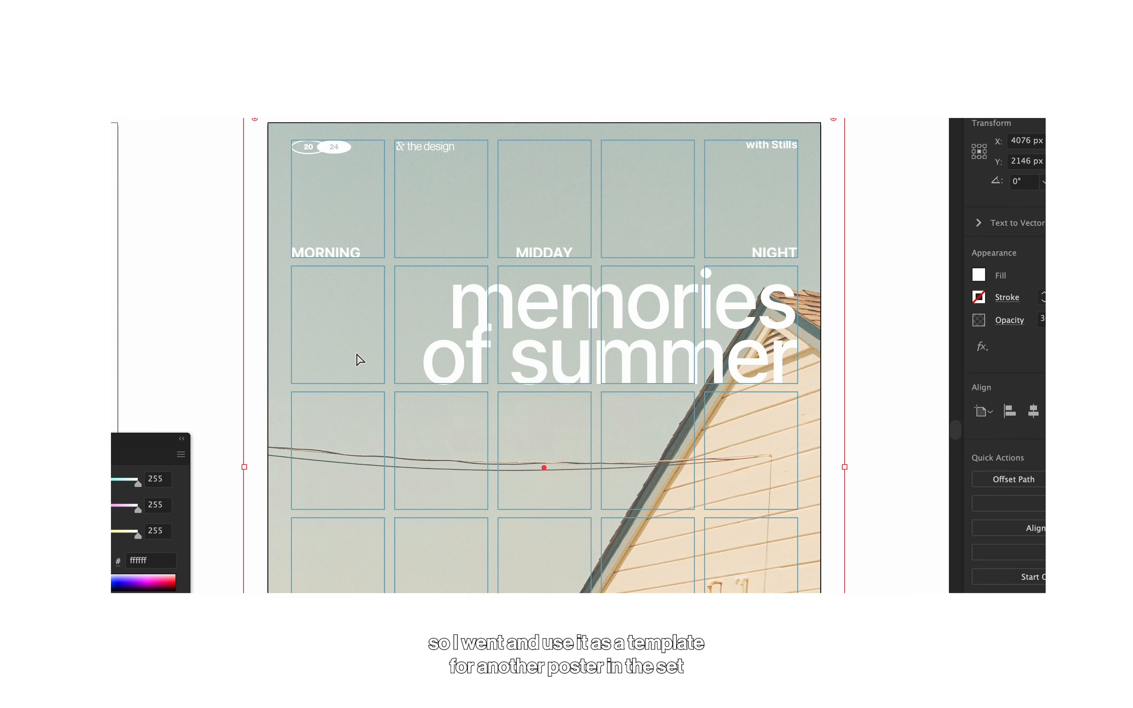
- Enter the white Chinese title 夏季, centred in ヒラギノ丸ゴ at 55.05 pt, in the first column of the second grid row
type("xiaji")
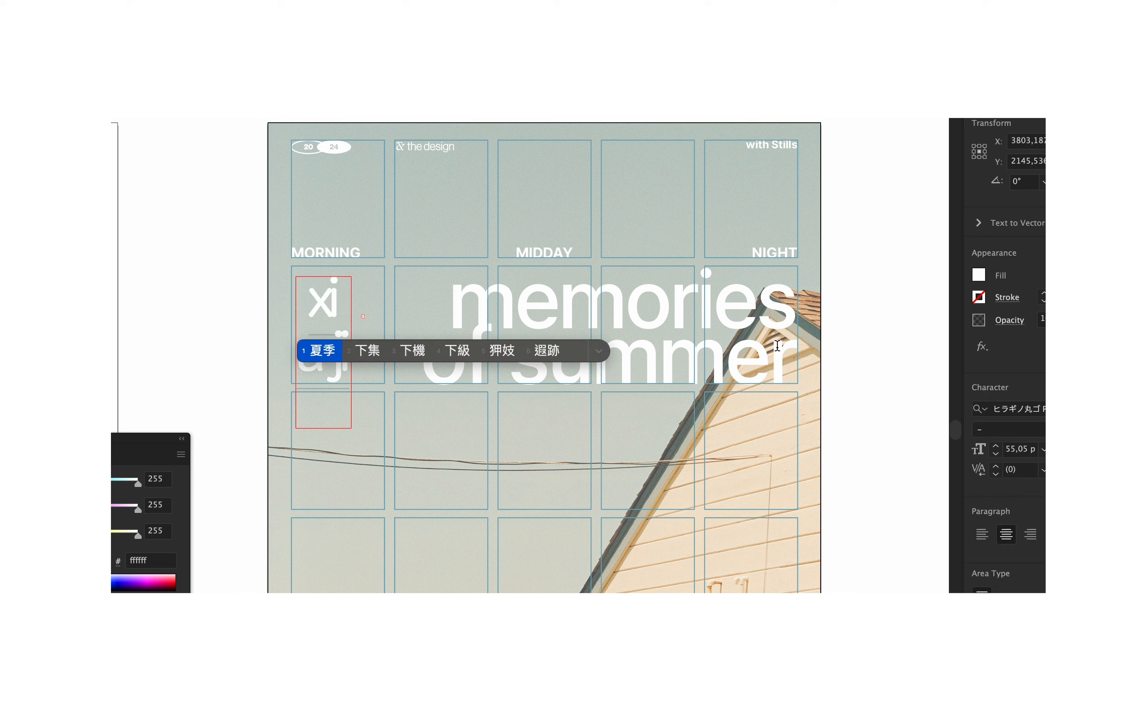
key("space")
key("Escape")
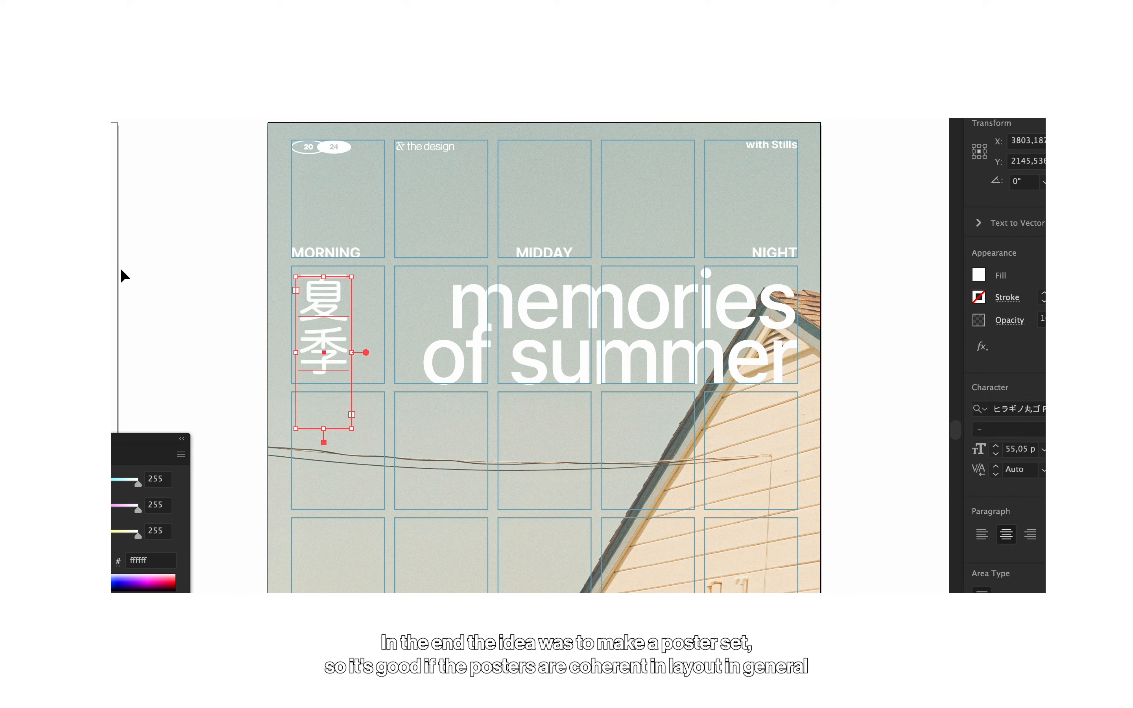
left_click(219, 303)
- Align the 夏季 characters with the first column's left edge and shorten their text frame to fit
left_click_drag(325, 356, 318, 358)
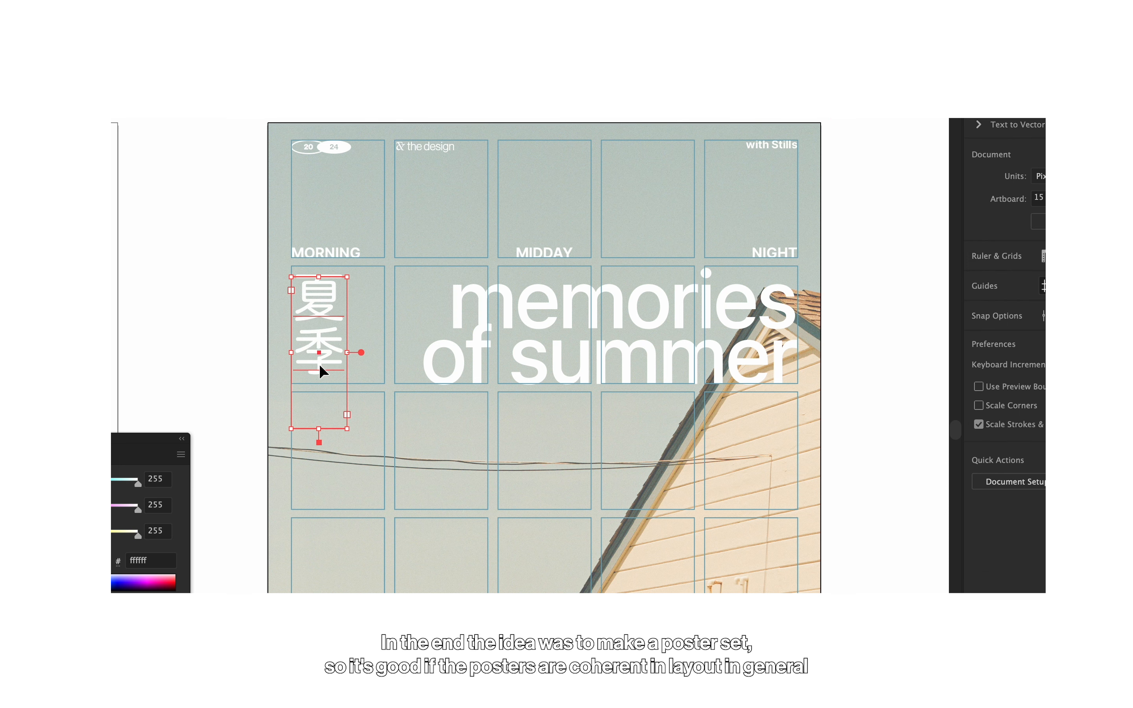
left_click_drag(320, 428, 321, 382)
left_click(237, 371)
scroll(568, 511, "down", 1)
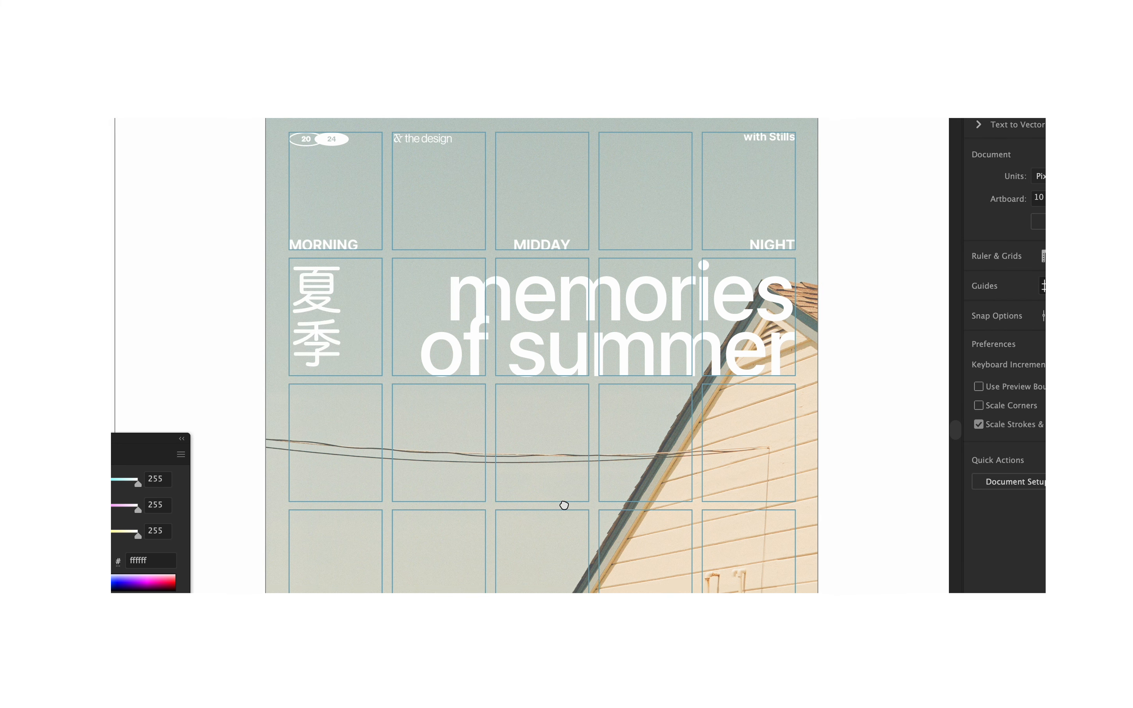
left_click(296, 302)
key("Left")
key("Left")
key("Left")
key("Left")
key("Left")
key("Left")
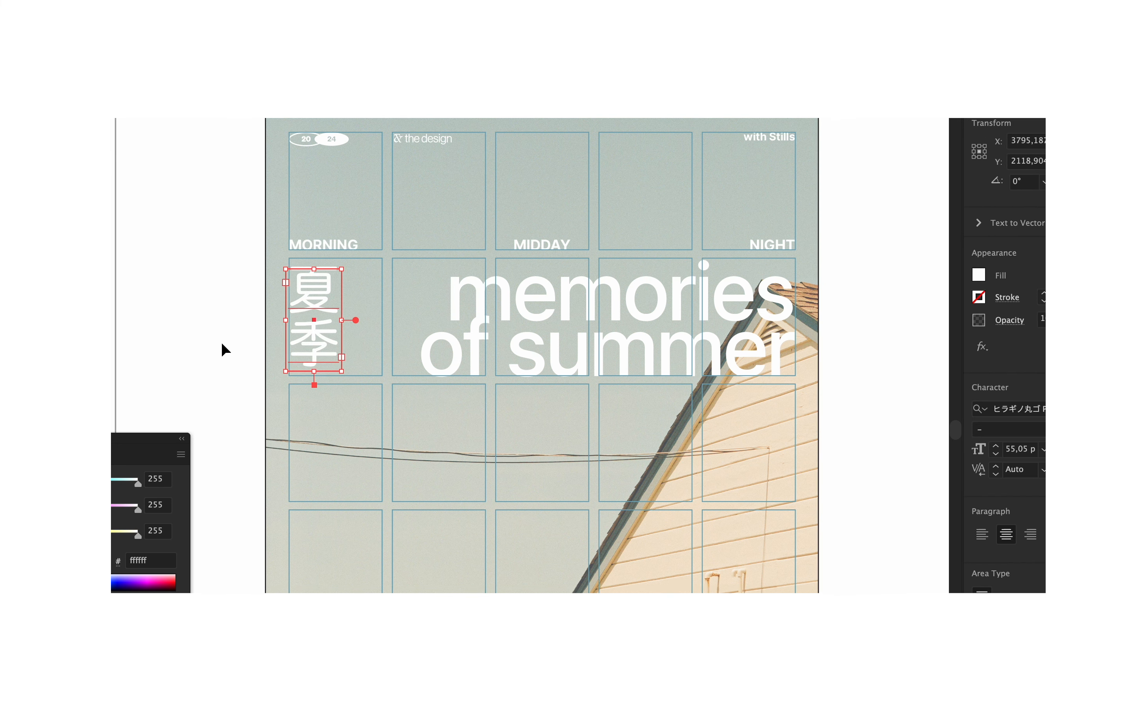
left_click(221, 341)
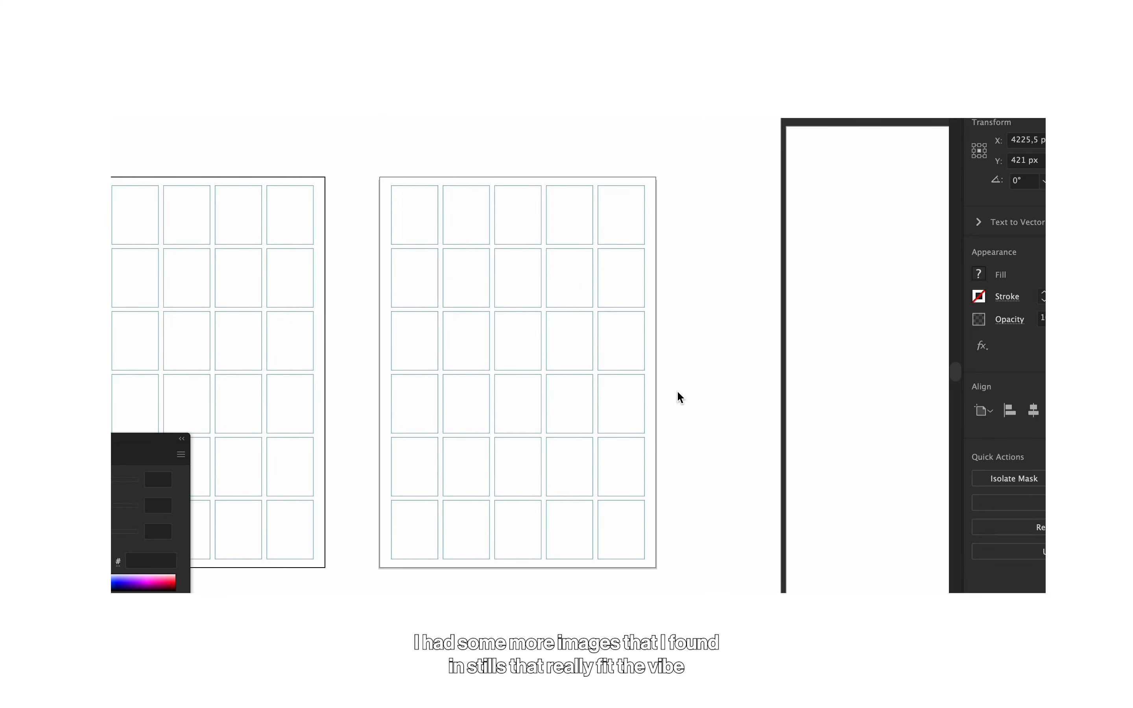
- Paste the beach umbrella photo onto the blank grid poster and centre it on the artboard
key("super+v")
left_click_drag(636, 416, 604, 437)
left_click(1031, 412)
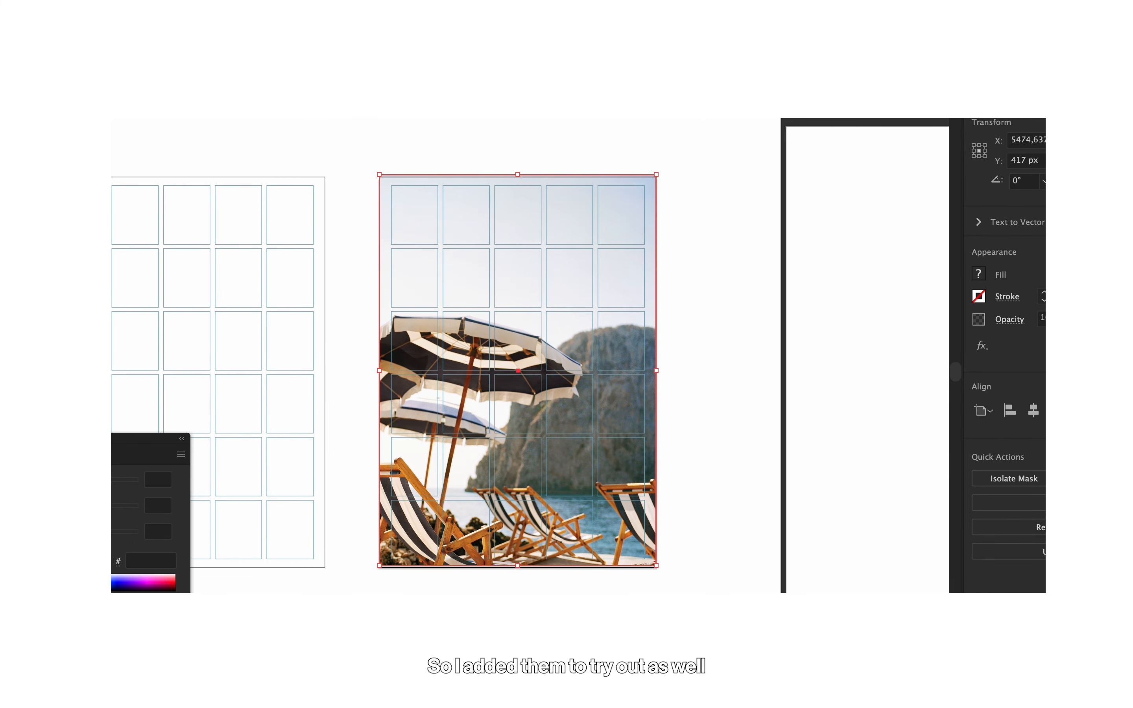
left_click(1103, 410)
left_click(730, 412)
- Cover the beach photo with a borderless semi-transparent rectangle filled with #8d9fb7
key("m")
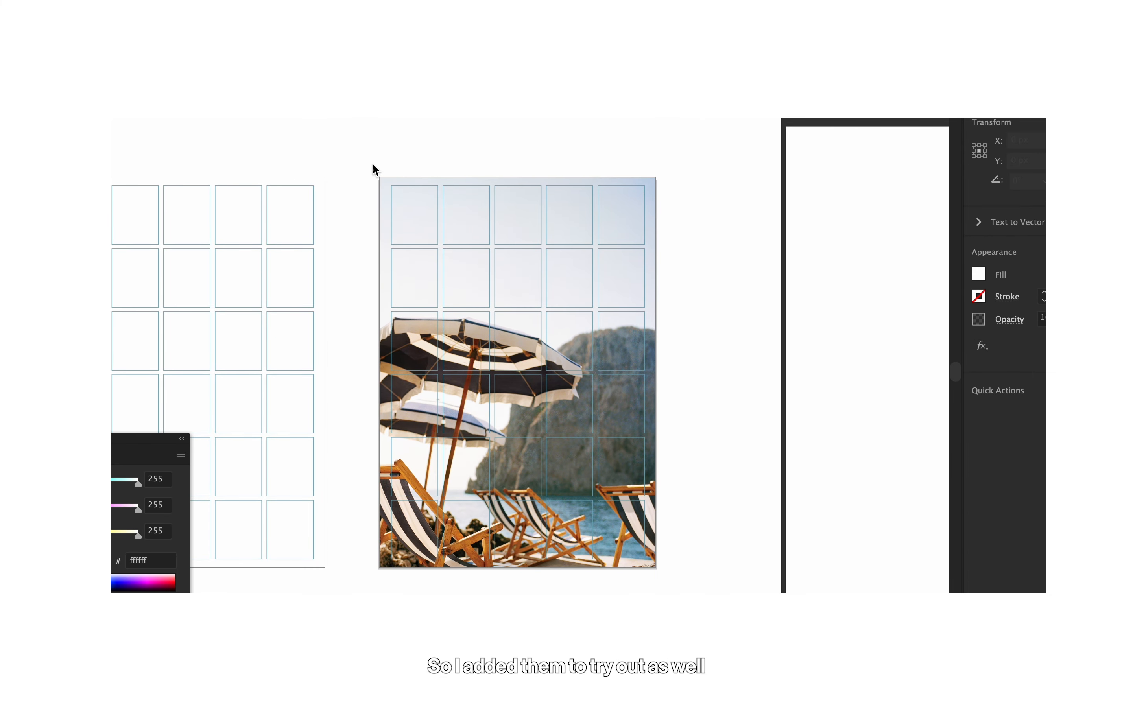
left_click_drag(364, 160, 663, 572)
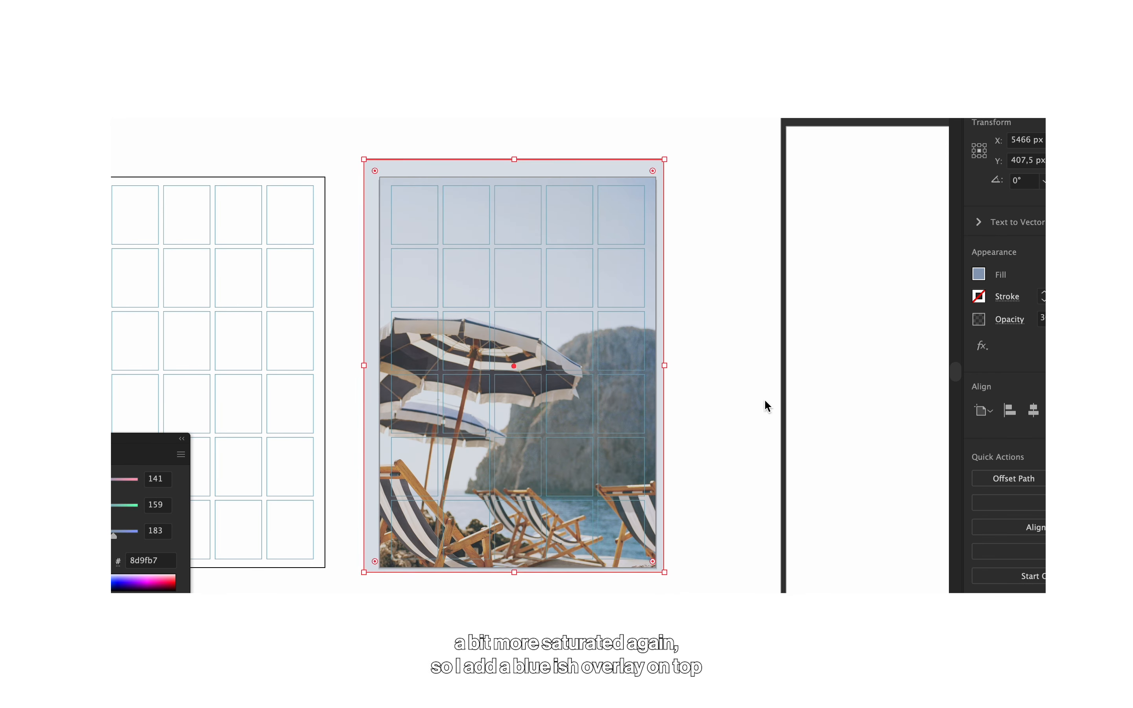
left_click(718, 373)
- Draw a white bar across the foot of the beach poster, covering the lowest grid row
scroll(591, 342, "down", 5)
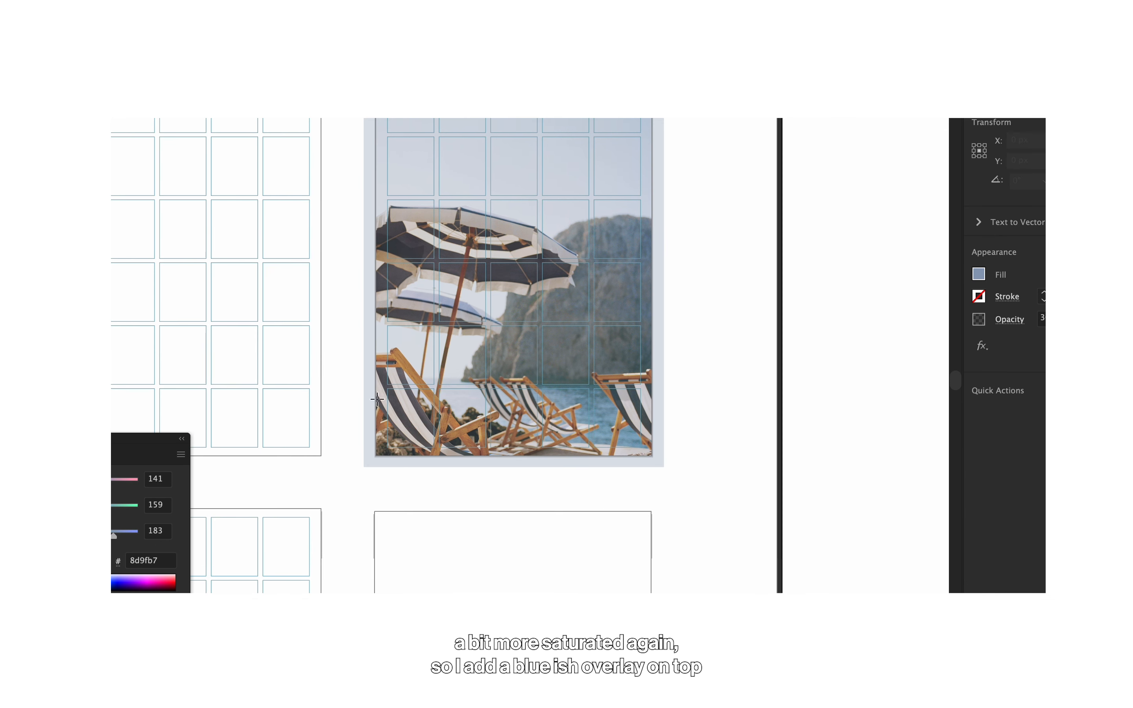
left_click_drag(357, 400, 674, 475)
left_click_drag(674, 476, 674, 475)
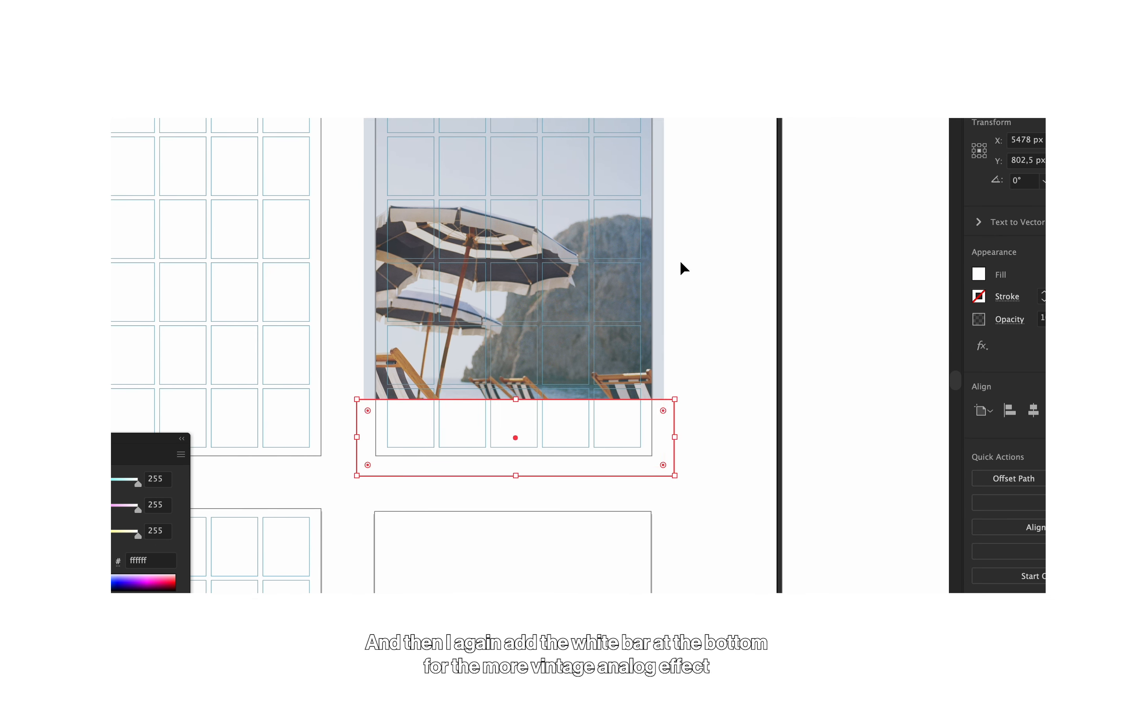
scroll(680, 260, "up", 2)
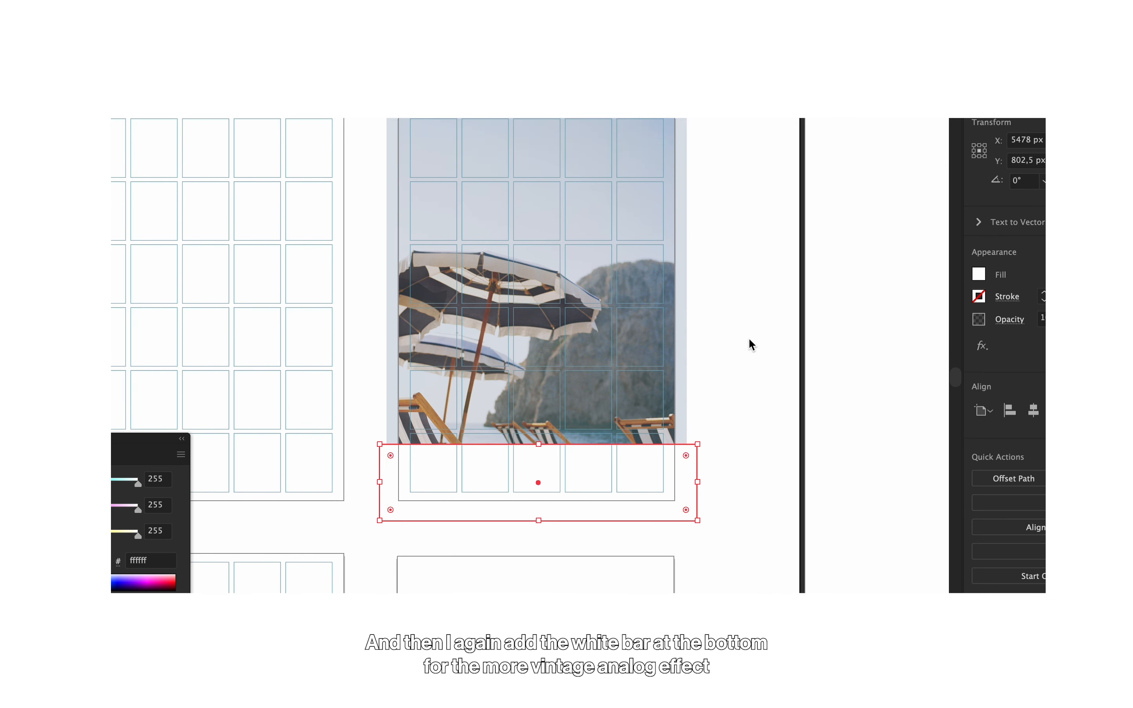
left_click(748, 337)
- Bring the branding, time labels and 夏季 title from the house poster onto the beach poster and align them with its grid
left_click_drag(289, 229, 618, 228)
left_click(781, 253)
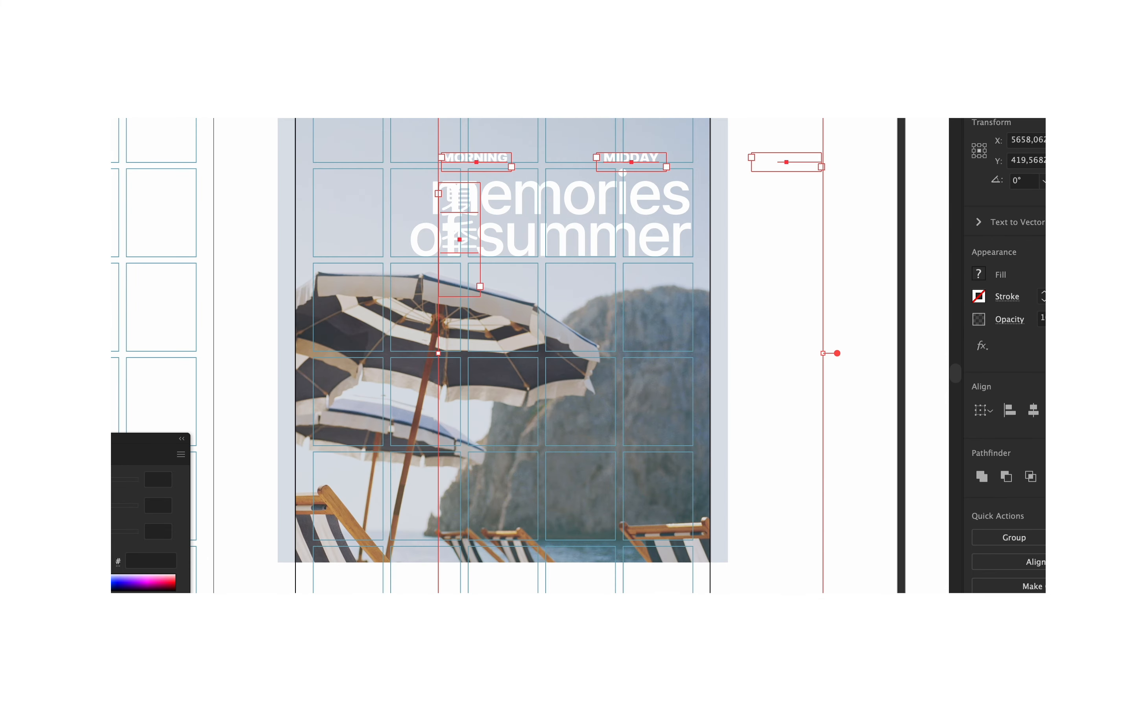
left_click_drag(823, 354, 691, 354)
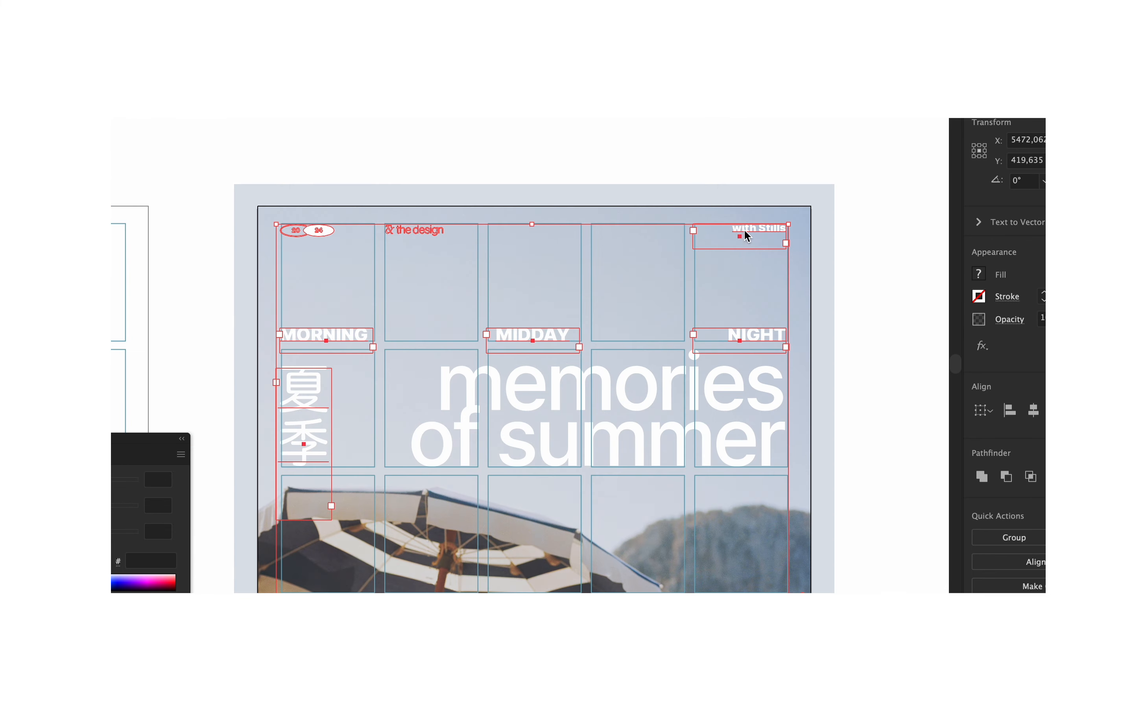
key("Right")
key("Right")
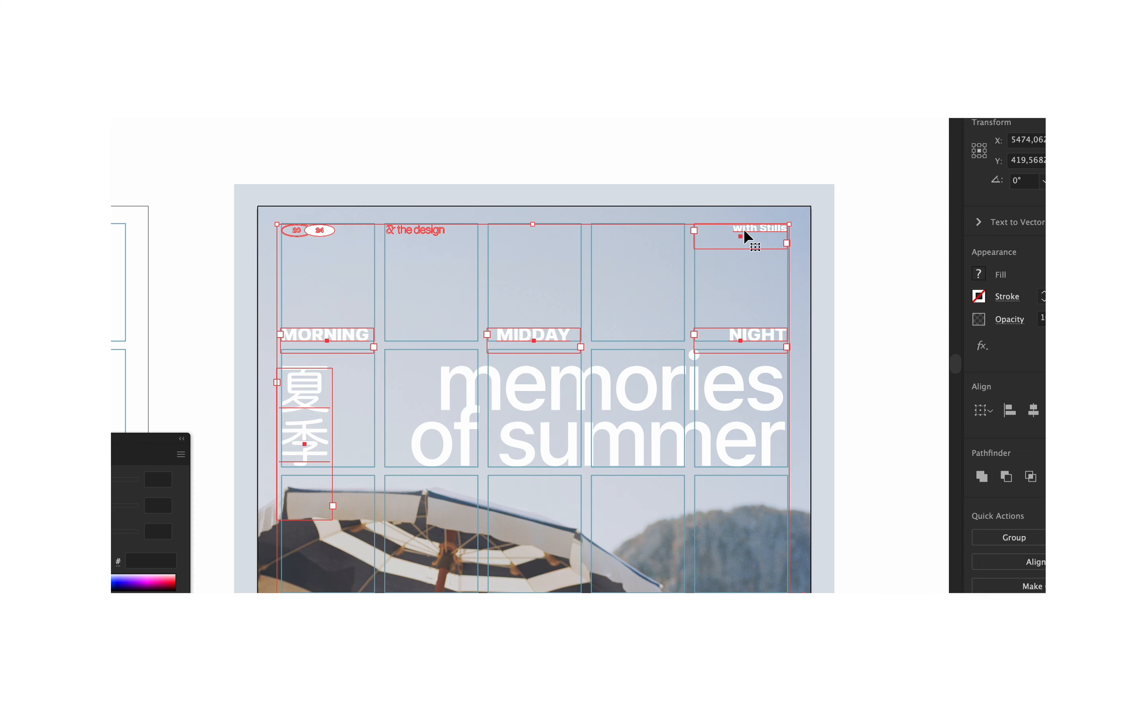
left_click(822, 399)
scroll(453, 496, "down", 2)
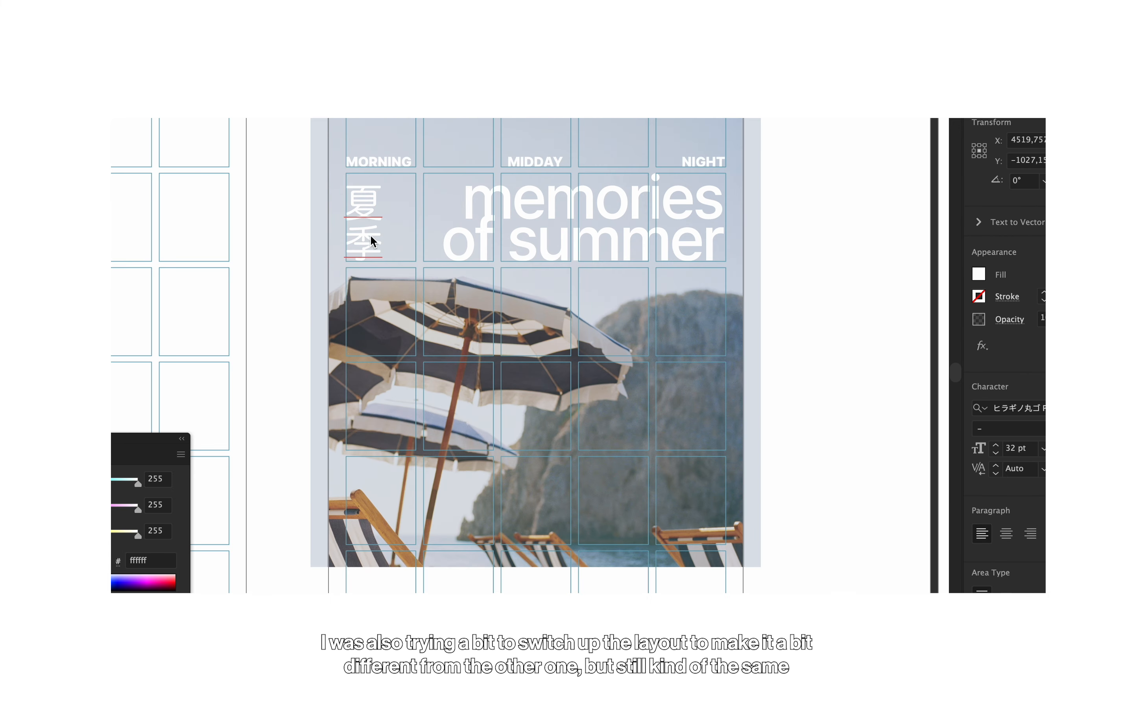